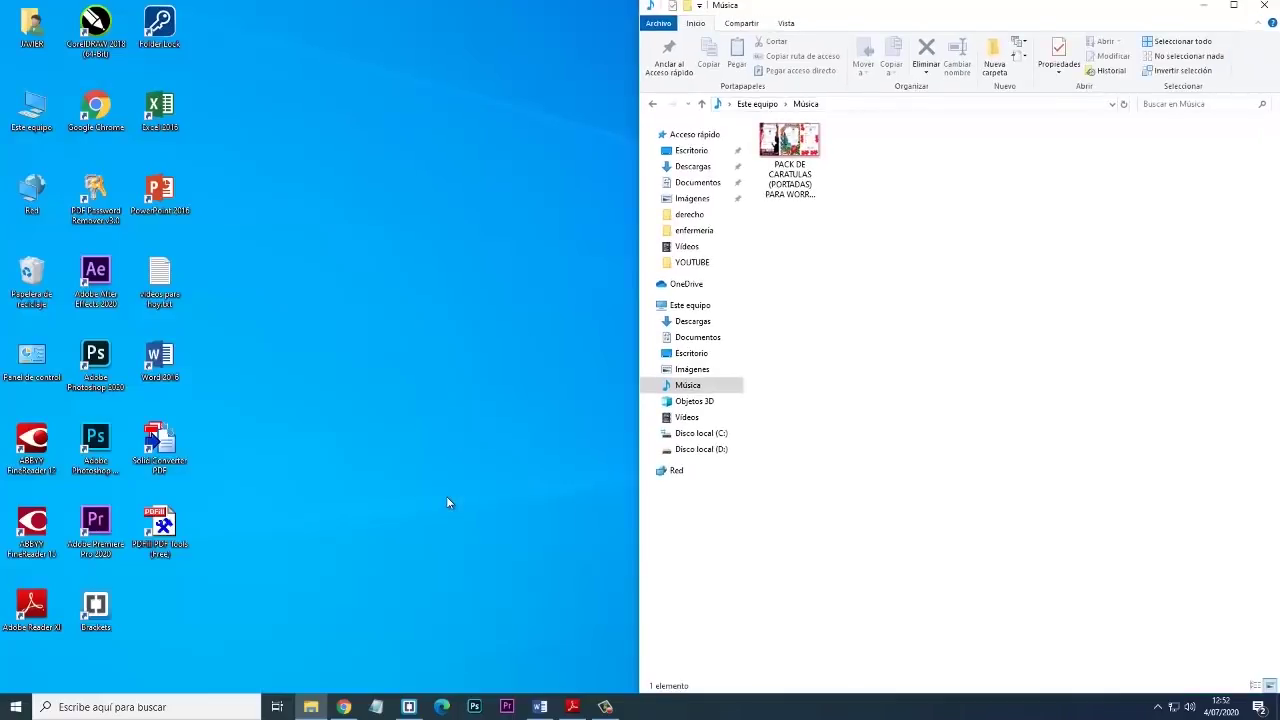
# Step: Snap the Música folder window to each half of the screen, minimize and restore it, and leave it maximized
pyautogui.press('super+Up')
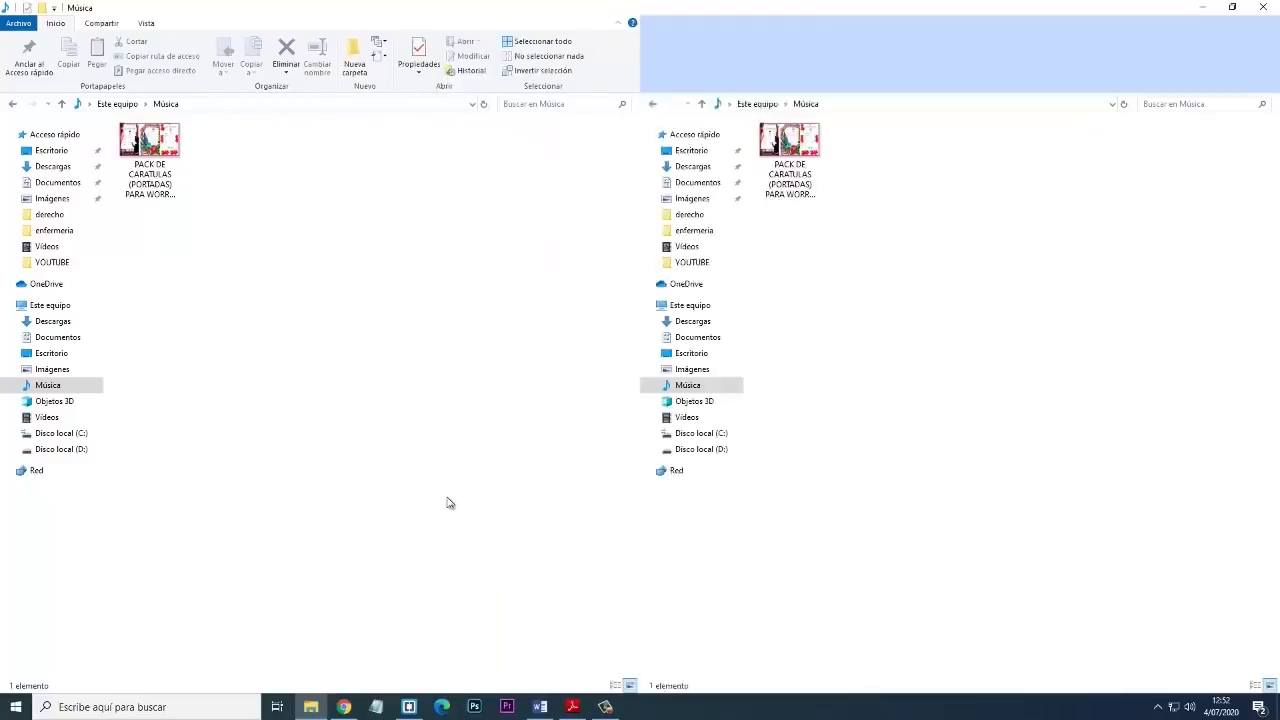
pyautogui.press('super+Left')
pyautogui.press('super+Down')
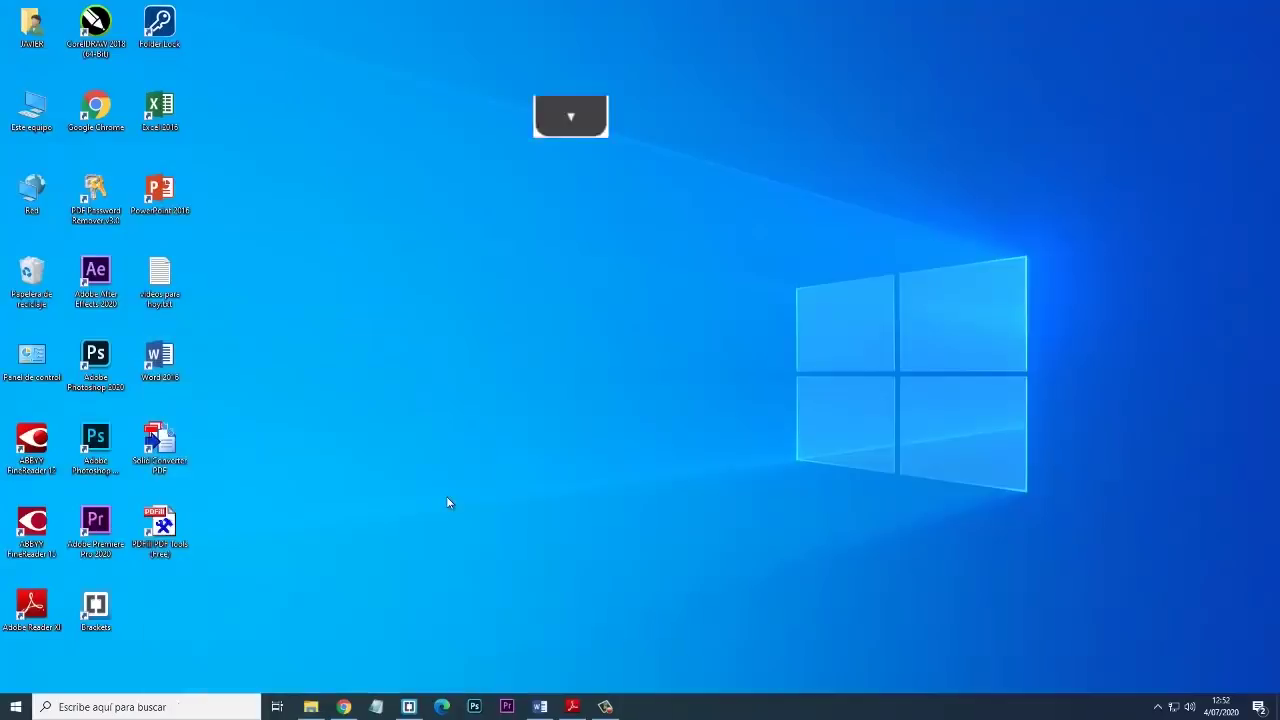
pyautogui.press('super+Up')
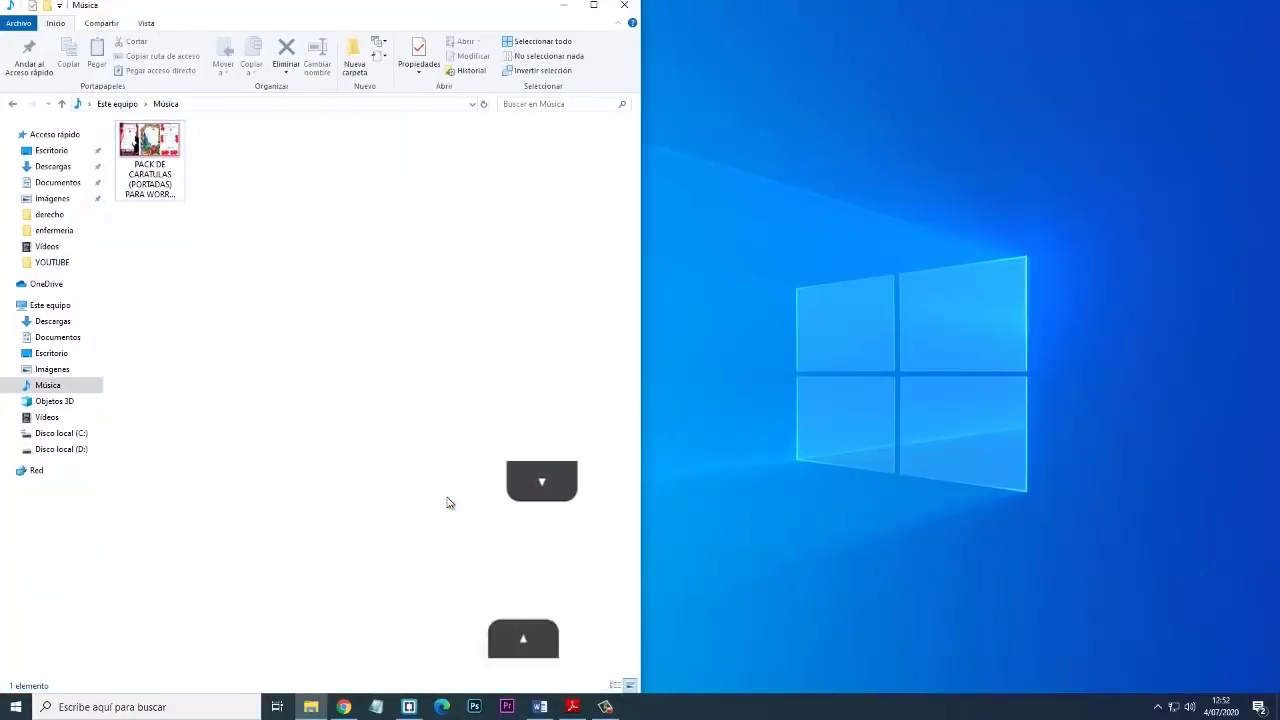
pyautogui.press('super+Right')
pyautogui.press('super+Up')
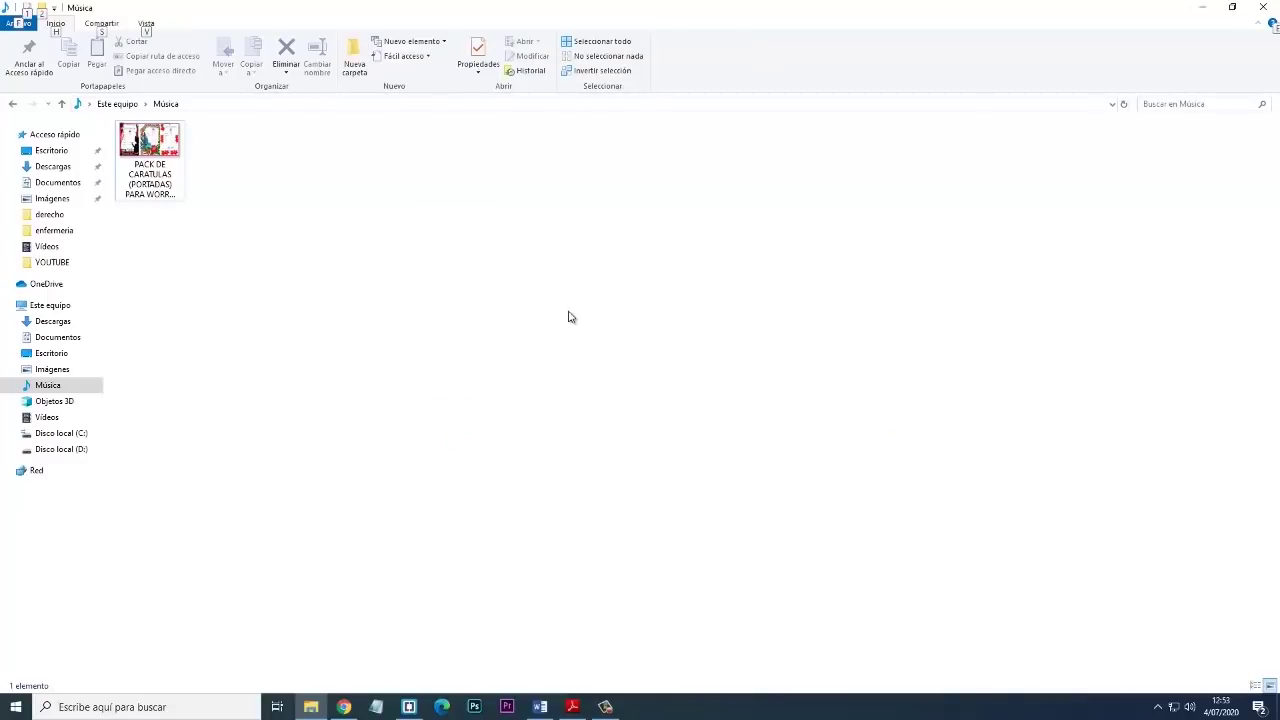
# Step: Cycle through the open windows in the task switcher and switch to the javi page in Google Chrome
pyautogui.hotkey('alt', 'Tab')
pyautogui.hotkey('alt', 'Tab')
pyautogui.hotkey('alt', 'Tab')
pyautogui.hotkey('alt', 'Tab')
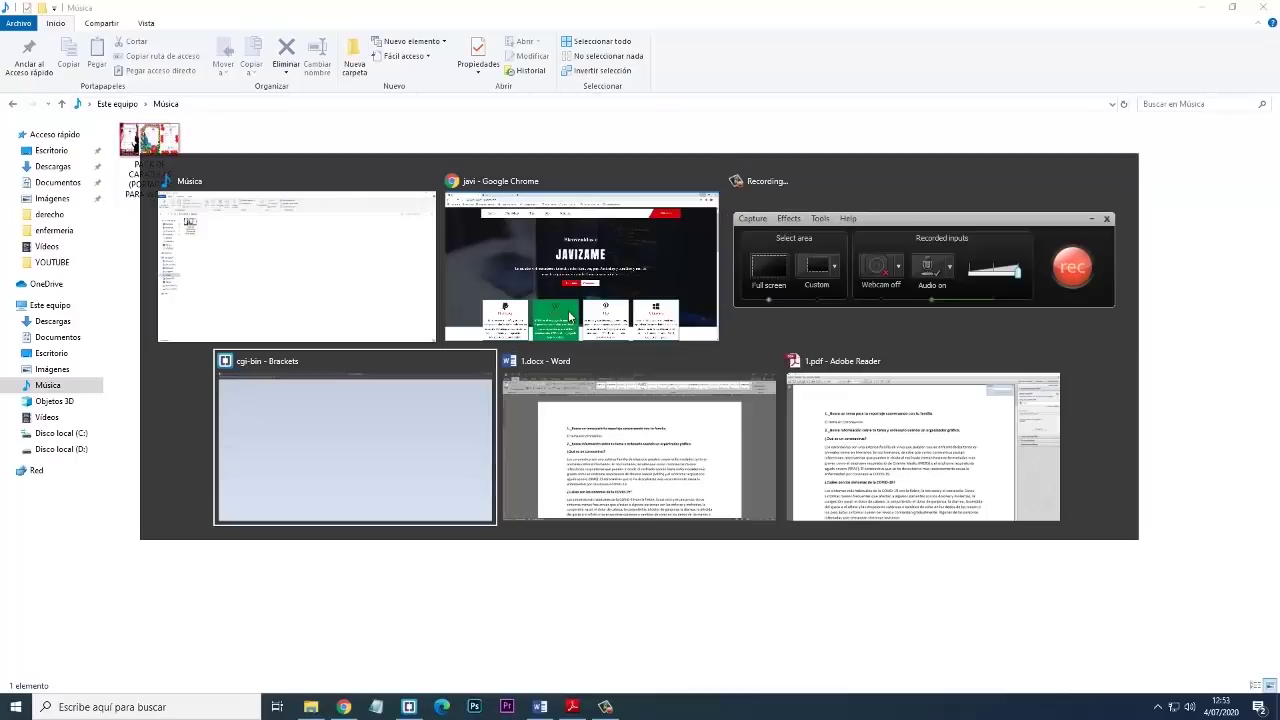
pyautogui.hotkey('alt', 'Tab')
pyautogui.hotkey('alt', 'Tab')
pyautogui.hotkey('alt', 'Tab')
pyautogui.hotkey('alt', 'Tab')
pyautogui.hotkey('alt', 'Tab')
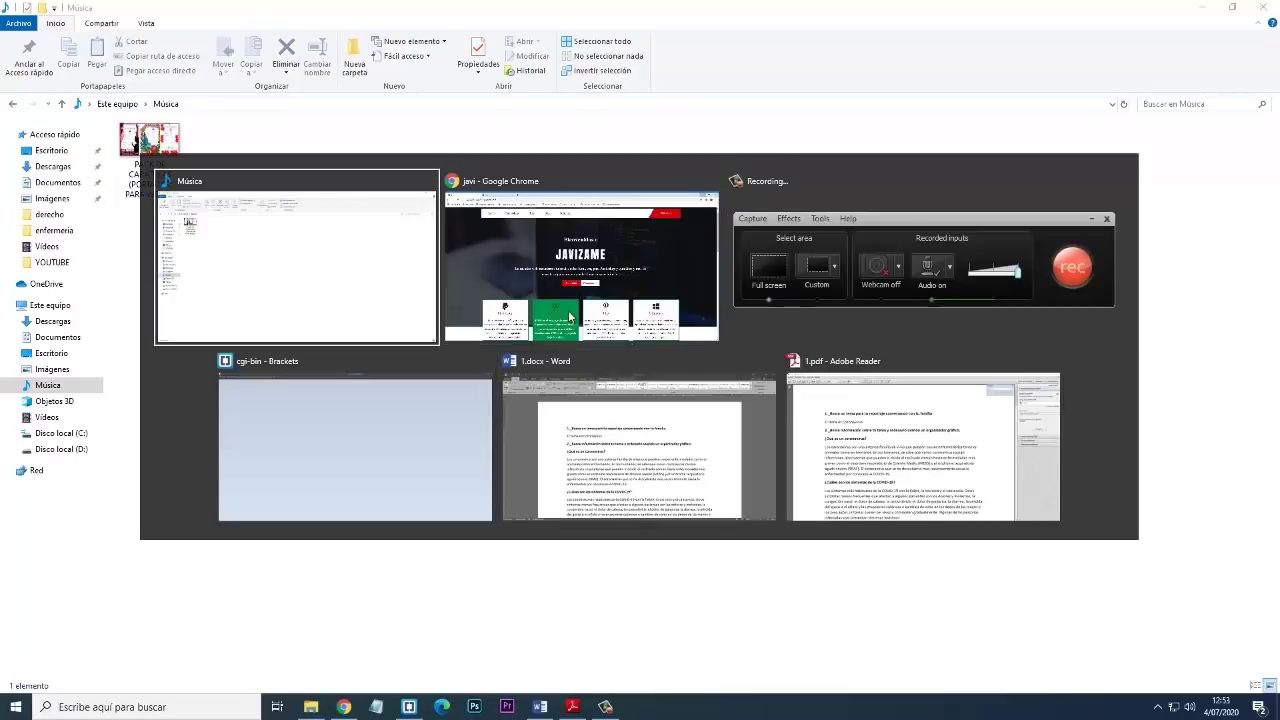
pyautogui.hotkey('alt', 'Tab')
pyautogui.hotkey('alt', 'Tab')
pyautogui.hotkey('alt', 'Tab')
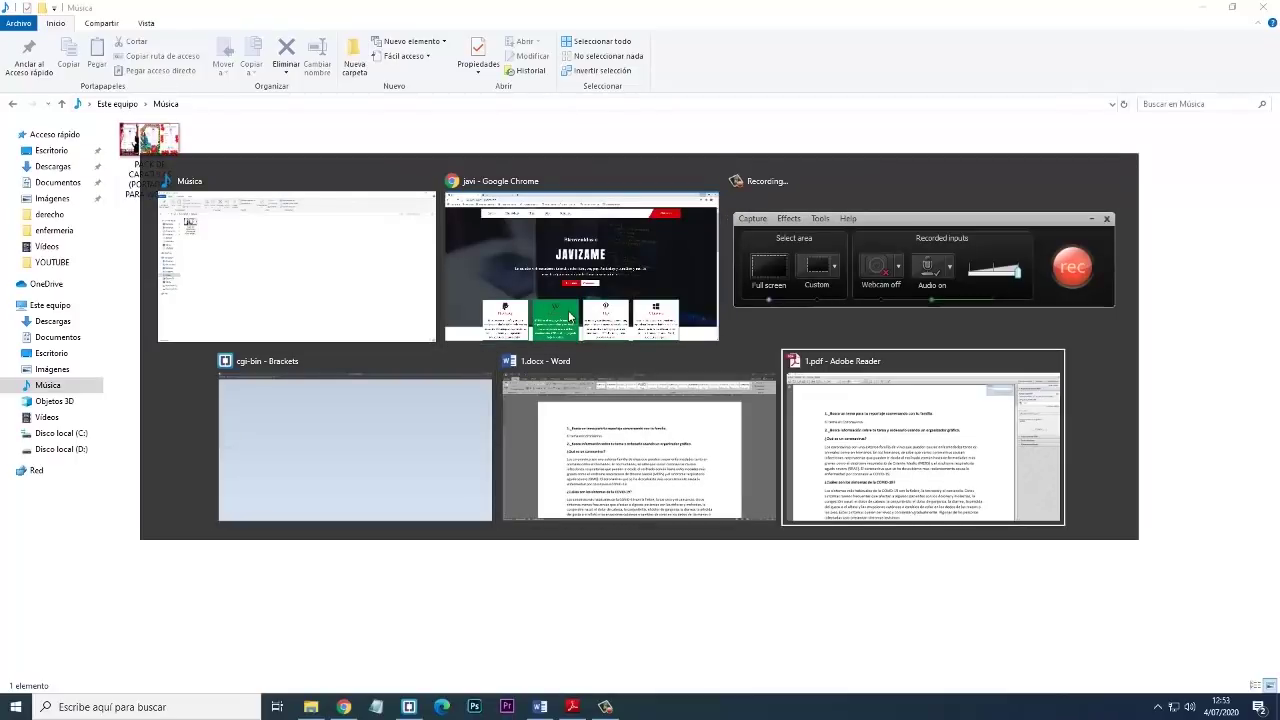
pyautogui.hotkey('alt', 'Tab')
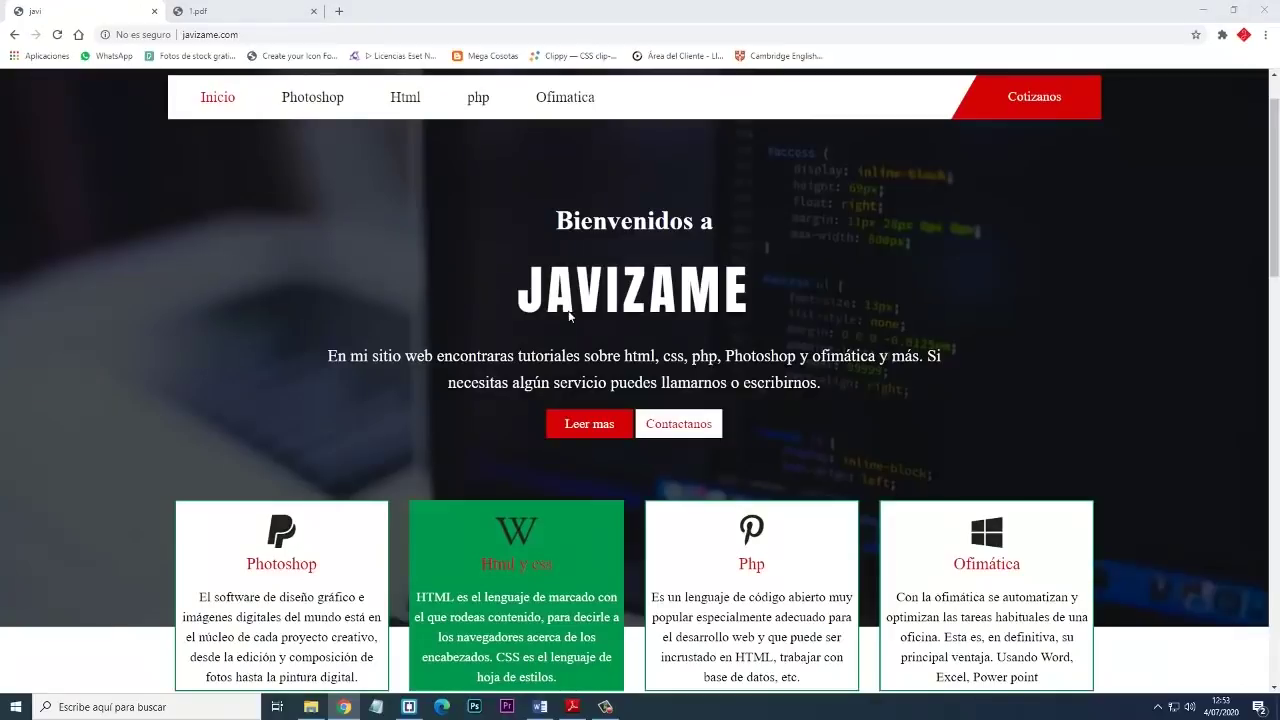
# Step: Switch from the browser to the 1.docx document in Word
pyautogui.hotkey('alt', 'Tab')
pyautogui.hotkey('alt', 'Tab')
pyautogui.hotkey('alt', 'Tab')
pyautogui.hotkey('alt', 'Tab')
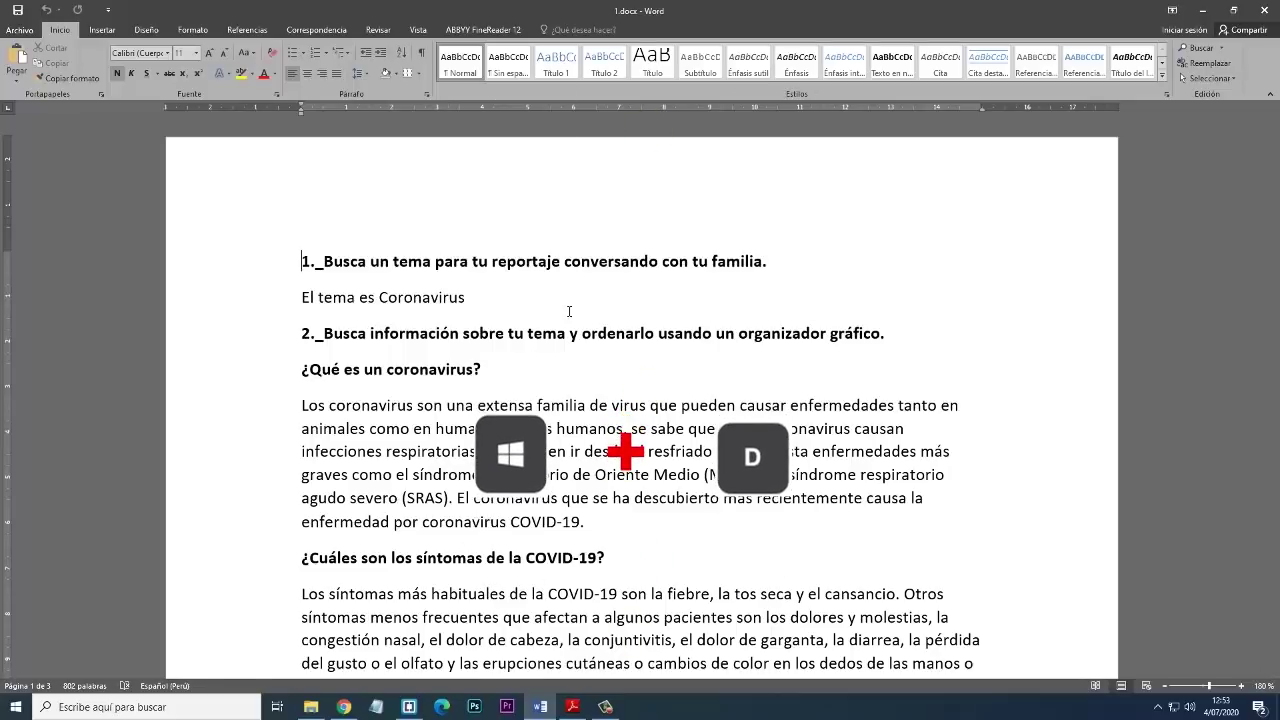
# Step: Show the desktop, restore the open windows, and minimize all of them again
pyautogui.press('super+d')
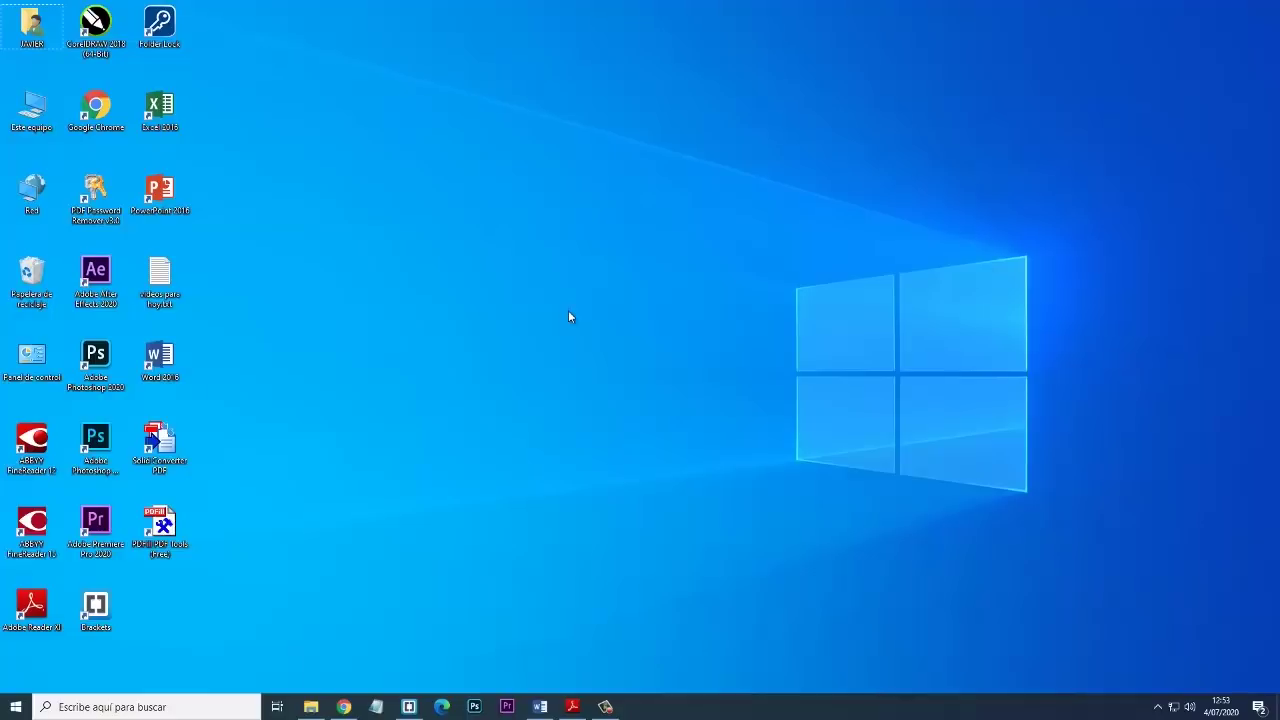
pyautogui.press('super+d')
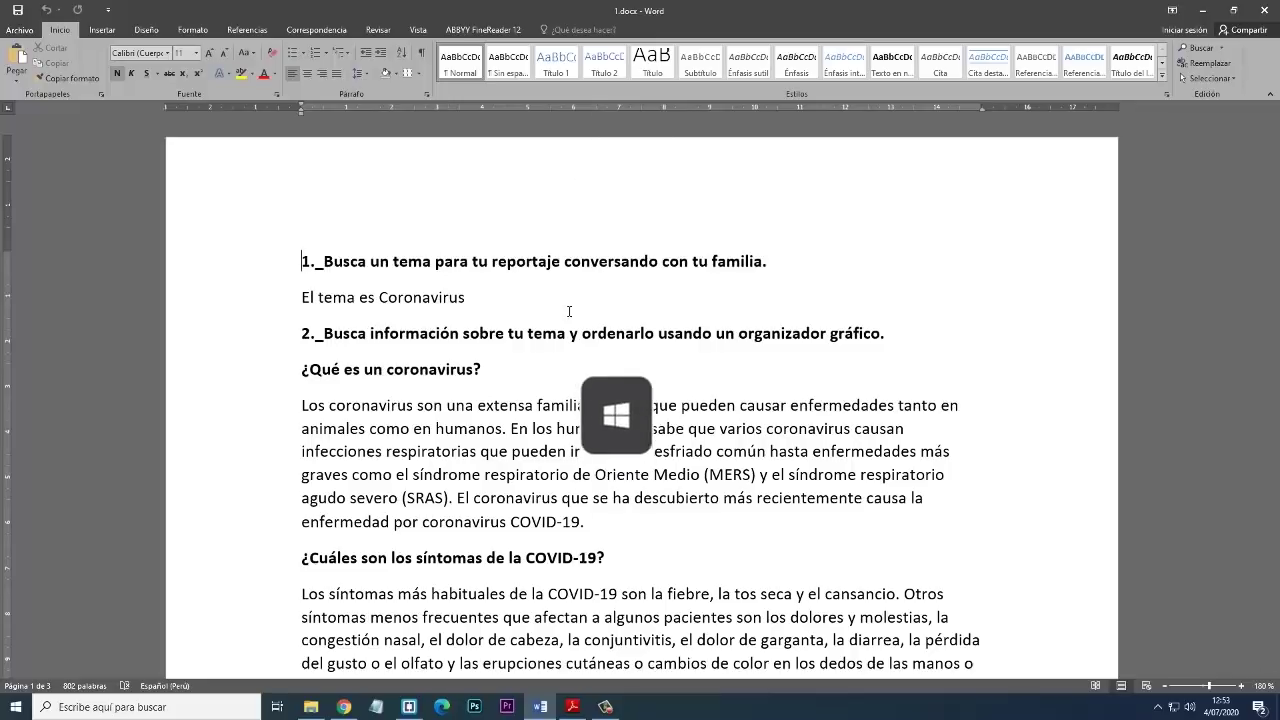
pyautogui.press('super+m')
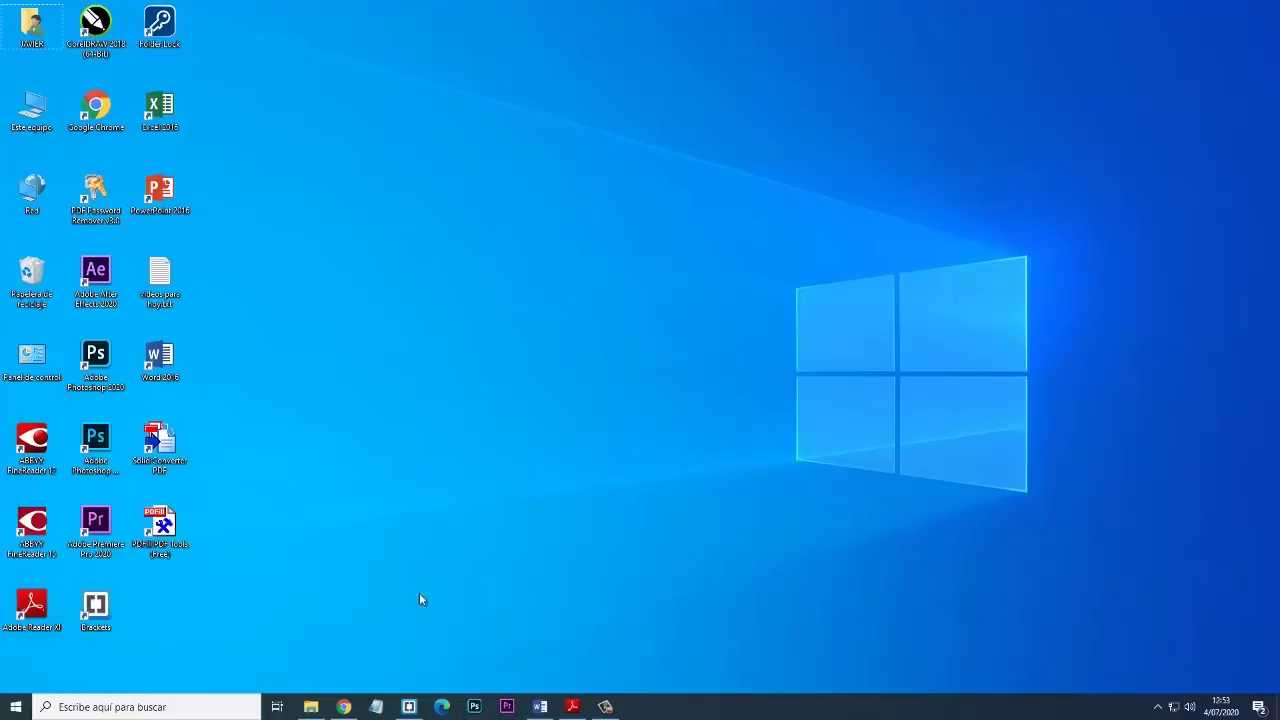
# Step: Bring up the Brackets window and close it, and do the same with the 1.pdf window in Adobe Reader
pyautogui.click(410, 705)
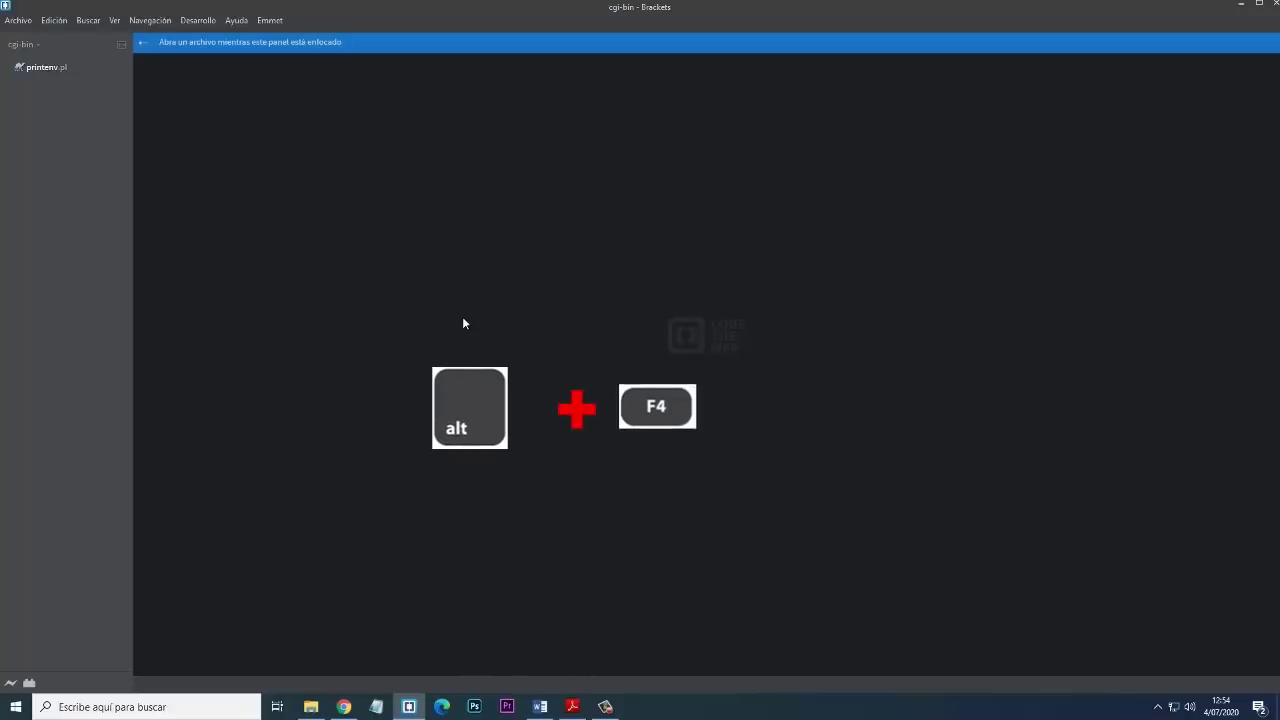
pyautogui.hotkey('alt', 'F4')
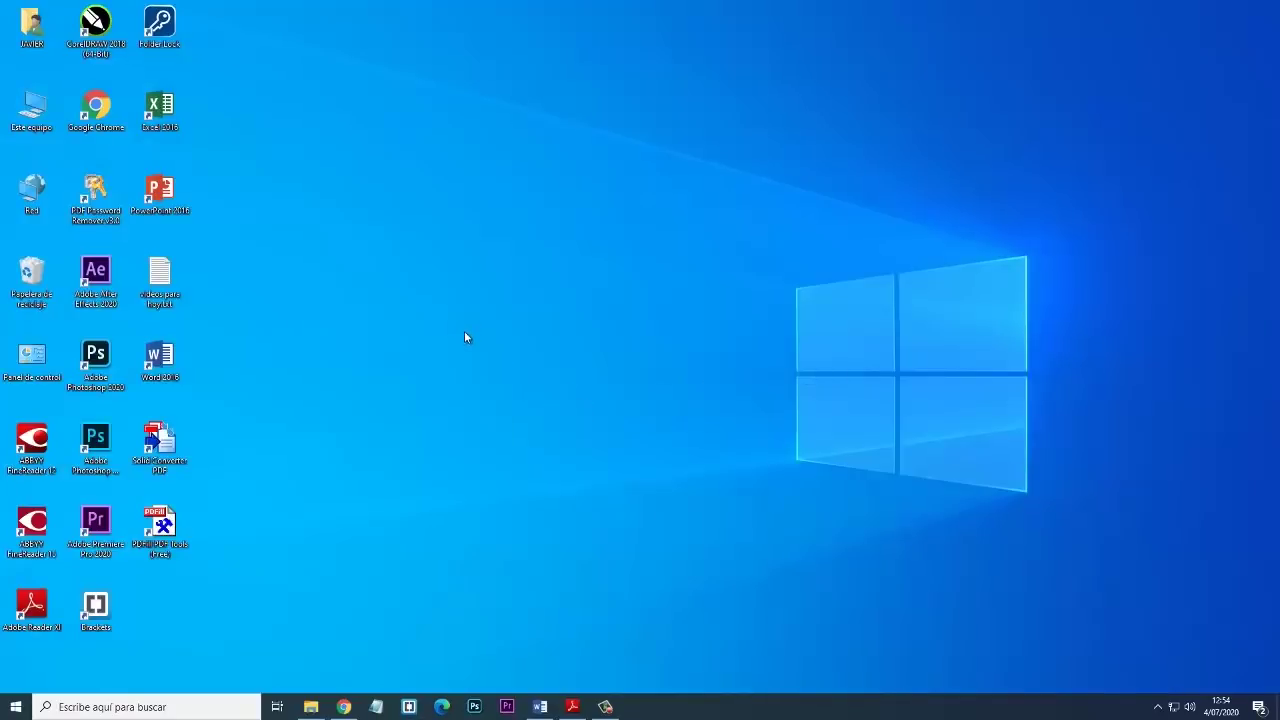
pyautogui.click(572, 706)
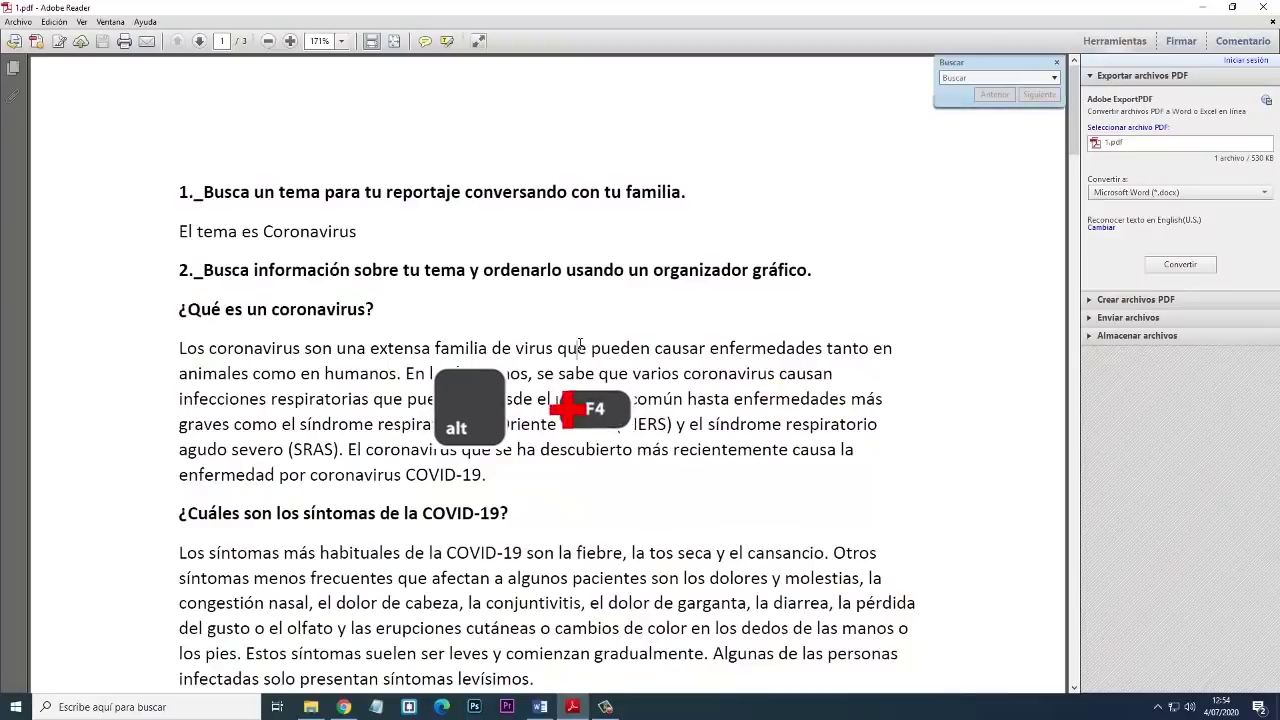
pyautogui.hotkey('alt', 'F4')
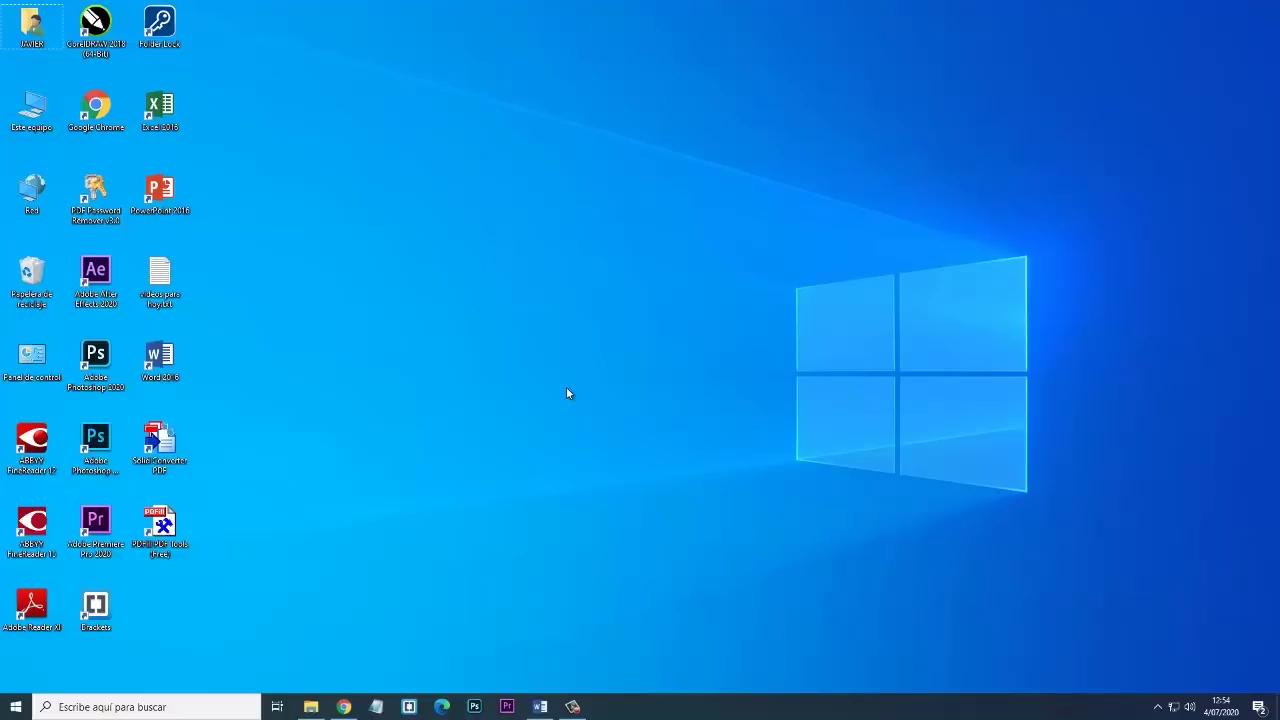
# Step: Lock the Windows session
pyautogui.press('super')
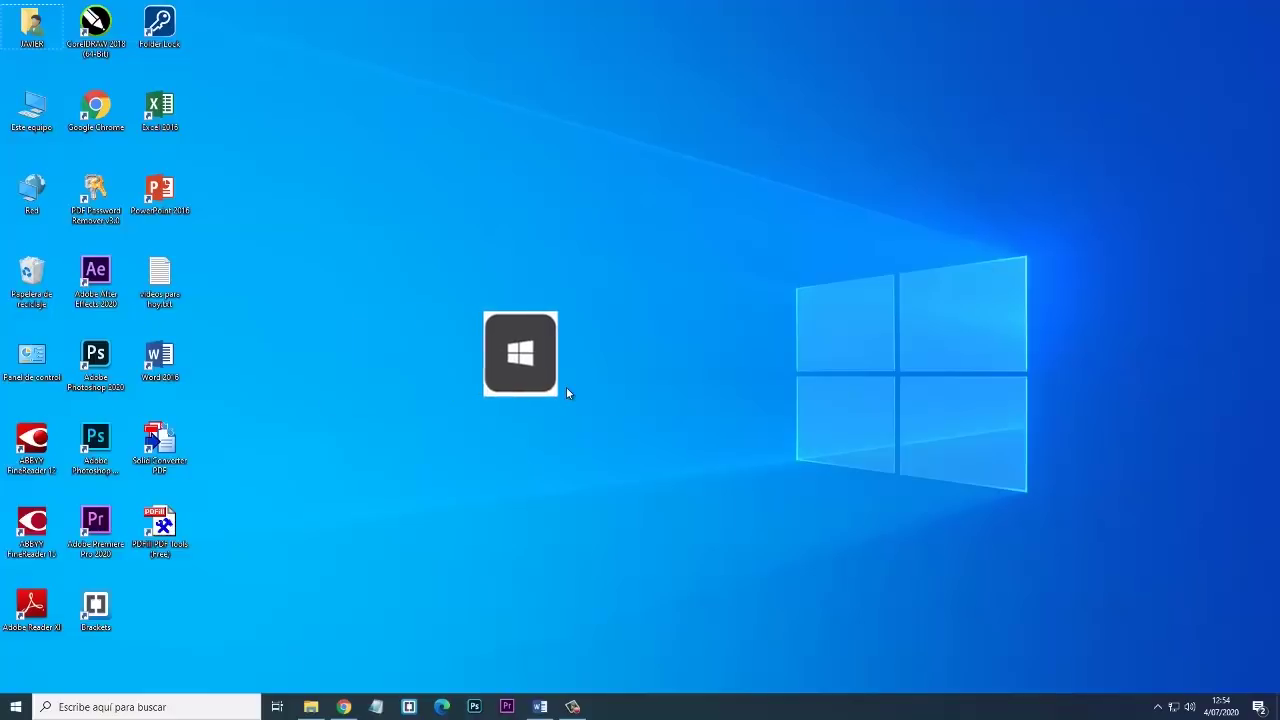
pyautogui.press('super+l')
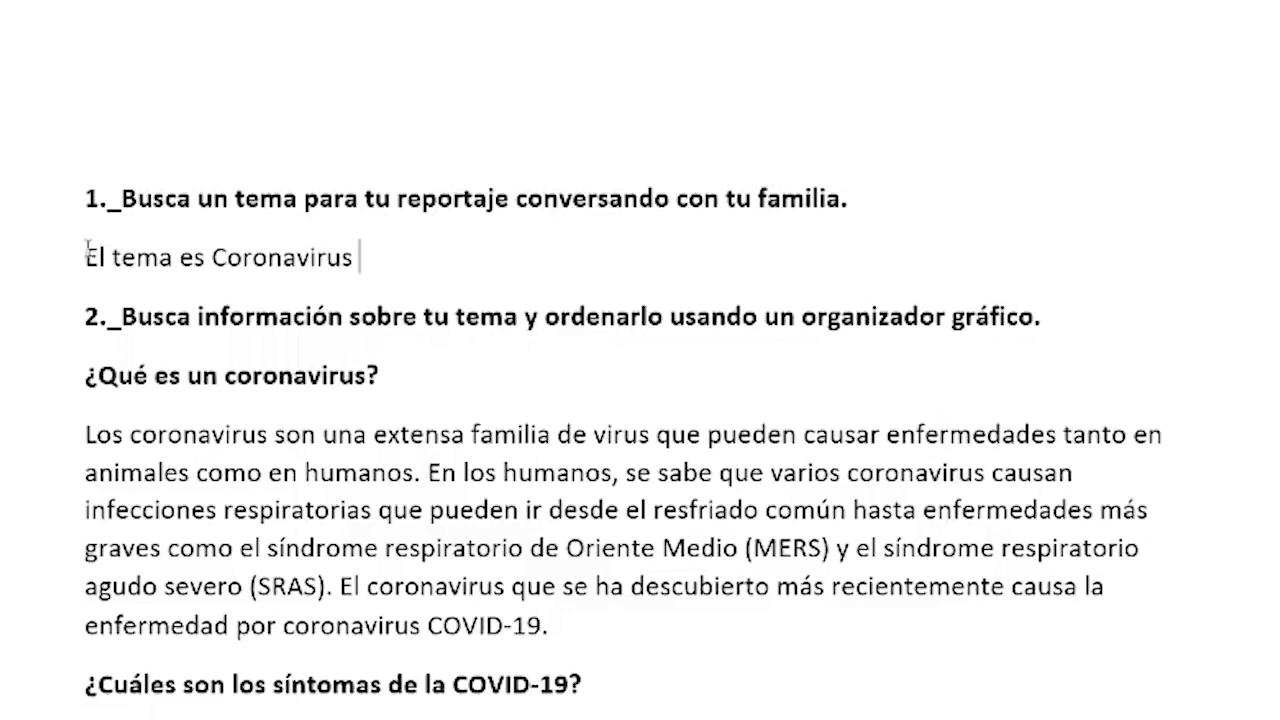
# Step: Move the text cursor between the start and end of the line "El tema es Coronavirus" and of the "enfermedad por coronavirus COVID-19" line
pyautogui.click(266, 300)
pyautogui.click(465, 299)
pyautogui.press('Home')
pyautogui.press('End')
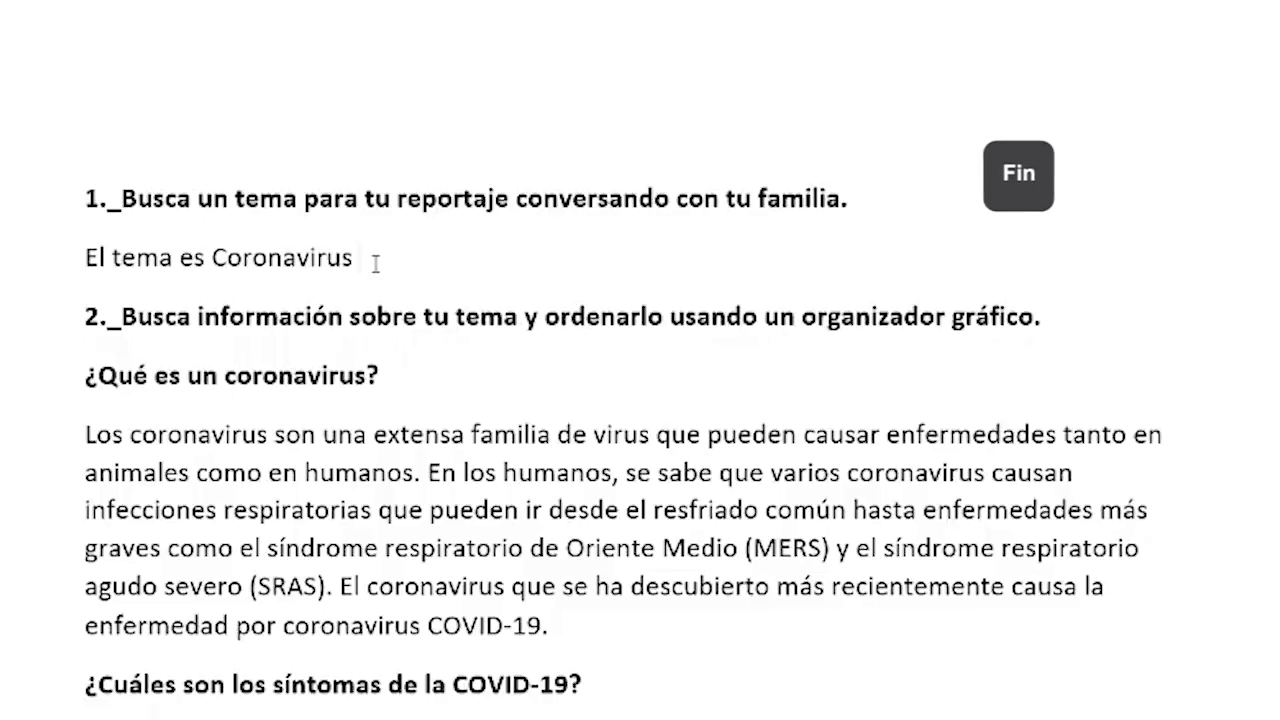
pyautogui.click(563, 624)
pyautogui.press('Home')
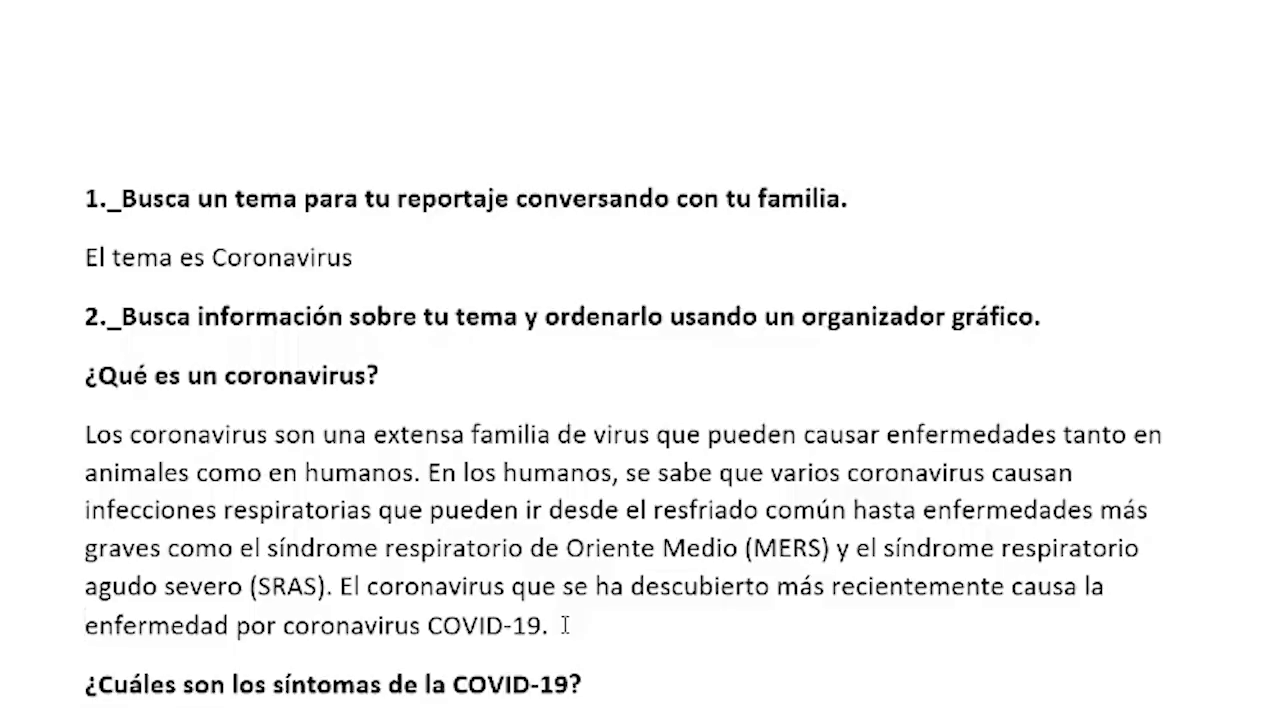
pyautogui.press('End')
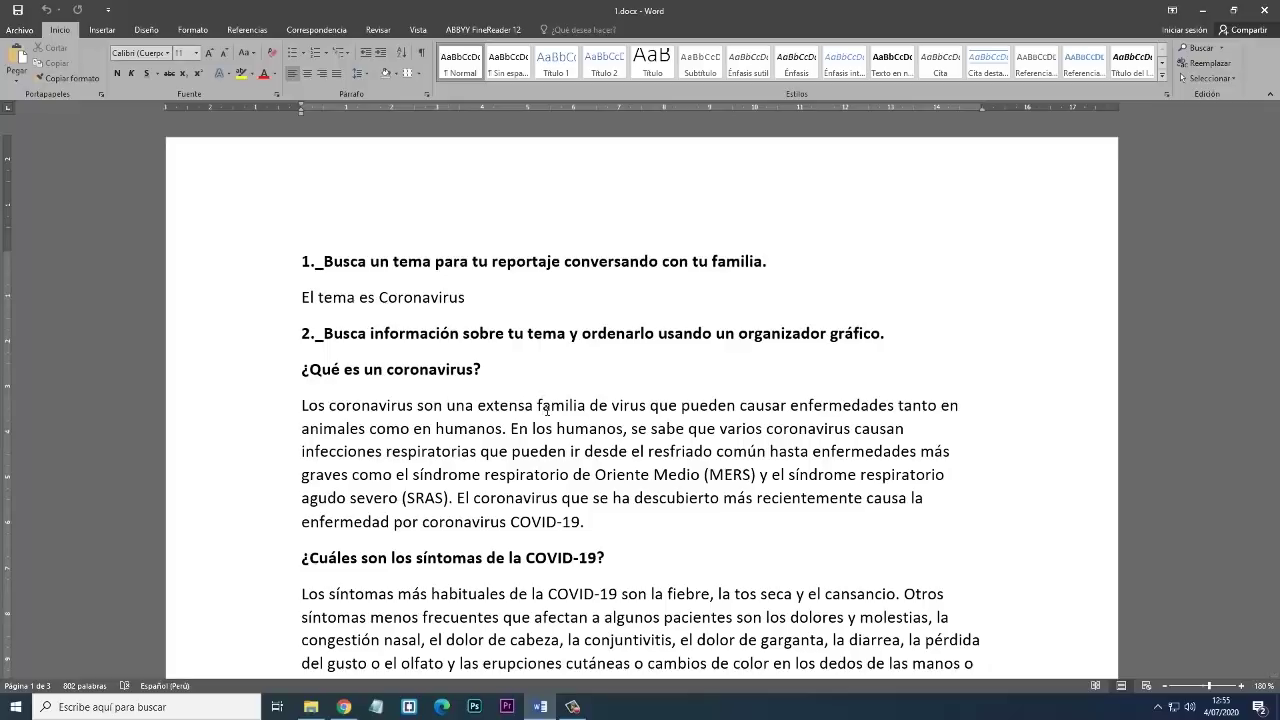
# Step: Select part of the first line under "¿Qué es un coronavirus?", extending from its start to "causar", and clear the selection
pyautogui.moveTo(301, 405); pyautogui.dragTo(535, 407)
pyautogui.click(490, 428)
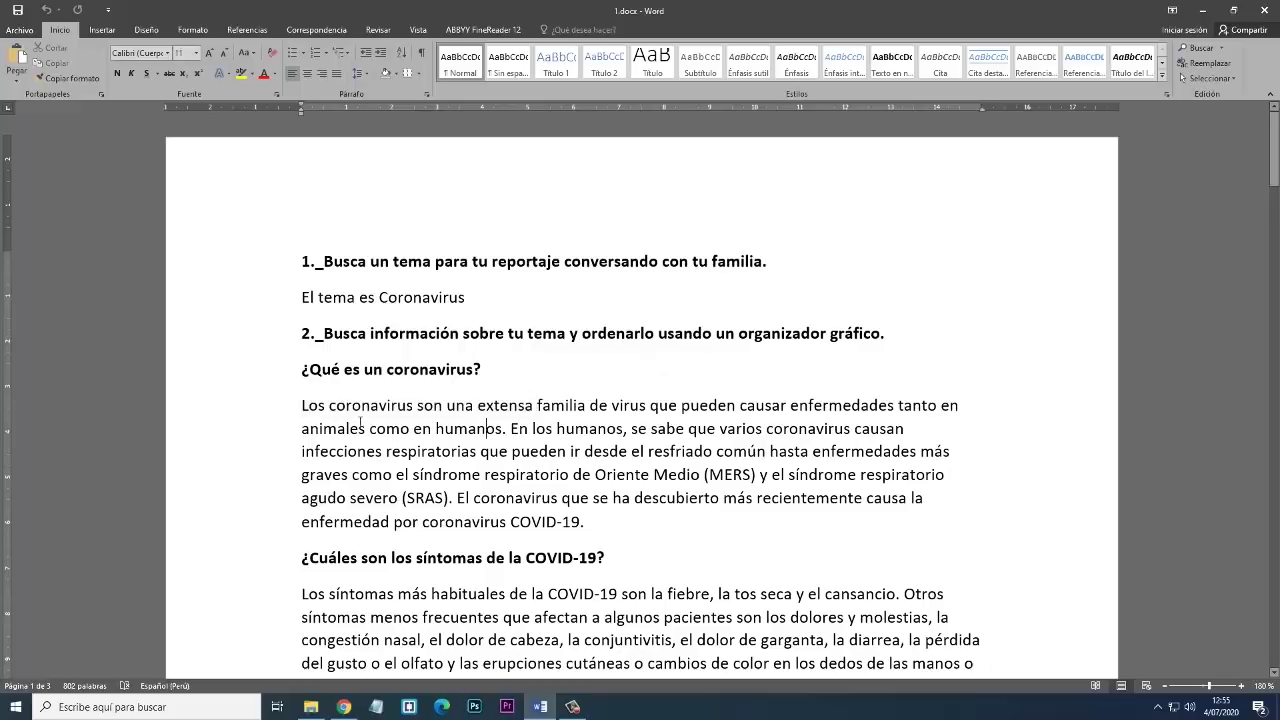
pyautogui.moveTo(303, 405); pyautogui.dragTo(781, 407)
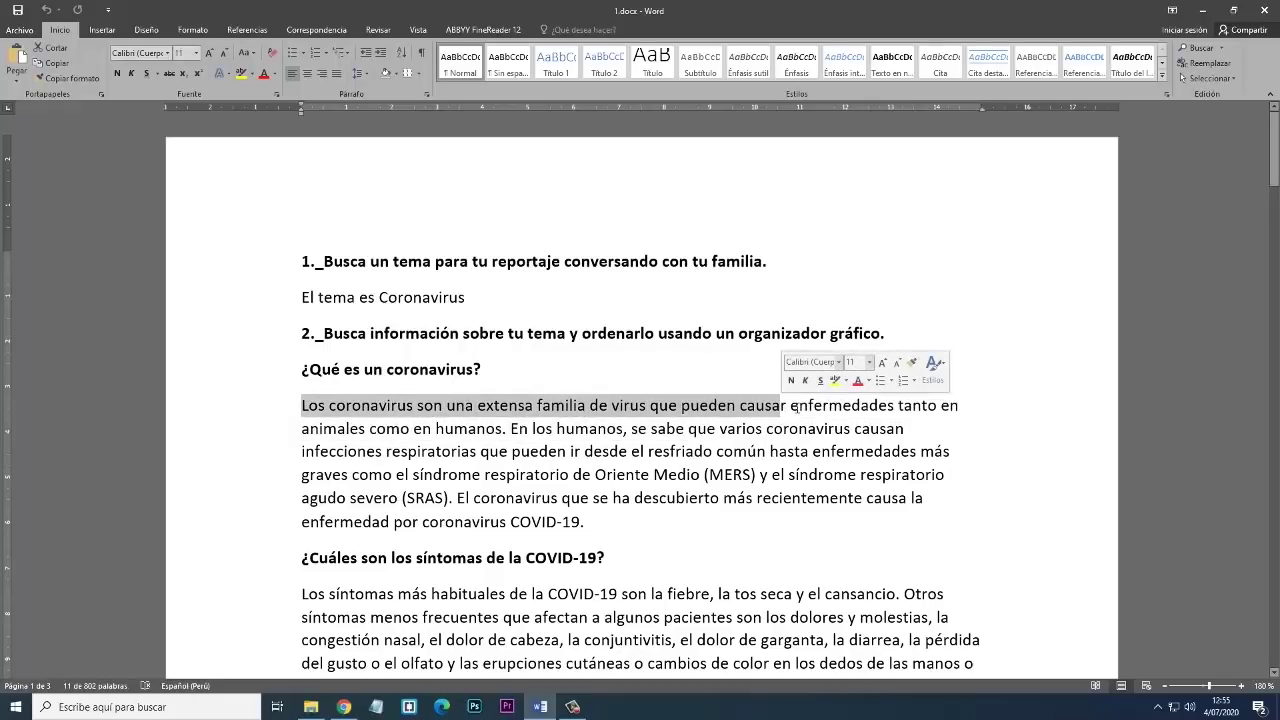
pyautogui.click(793, 456)
# Step: From just before "enfermedades" in the first answer line, select back to the line's start, clear it, and select to the line's end
pyautogui.click(792, 405)
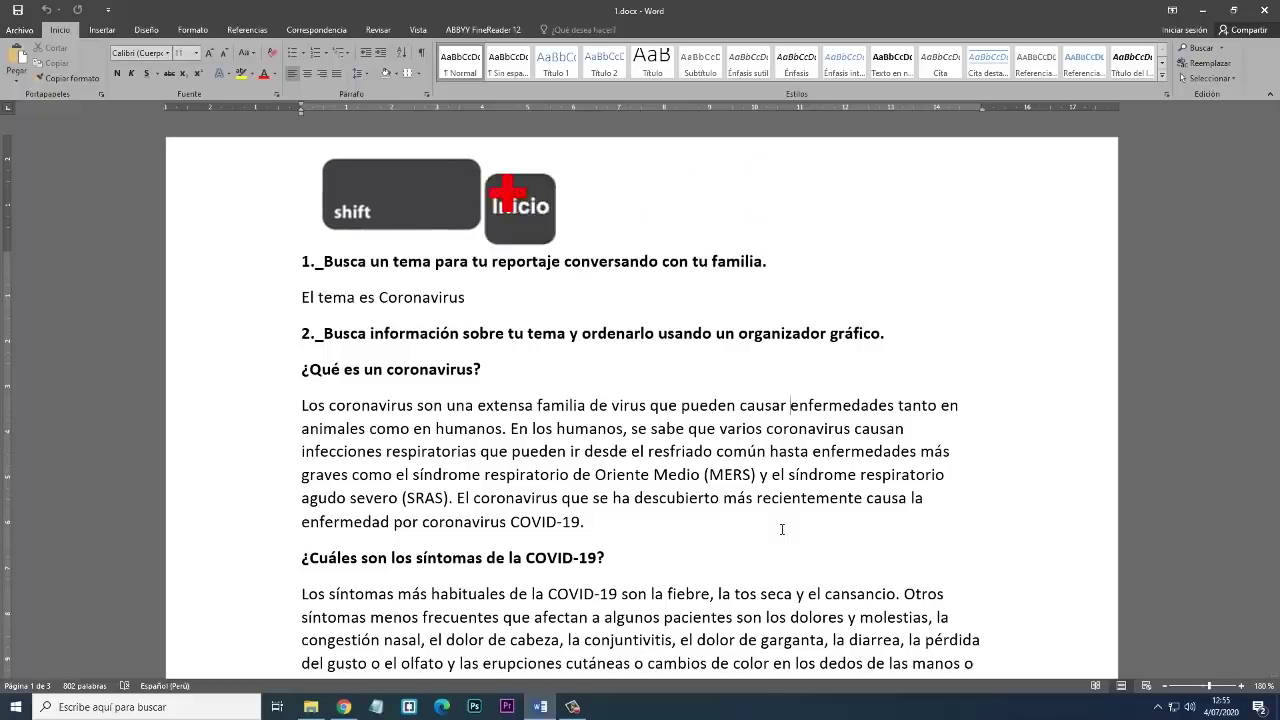
pyautogui.hotkey('shift', 'Home')
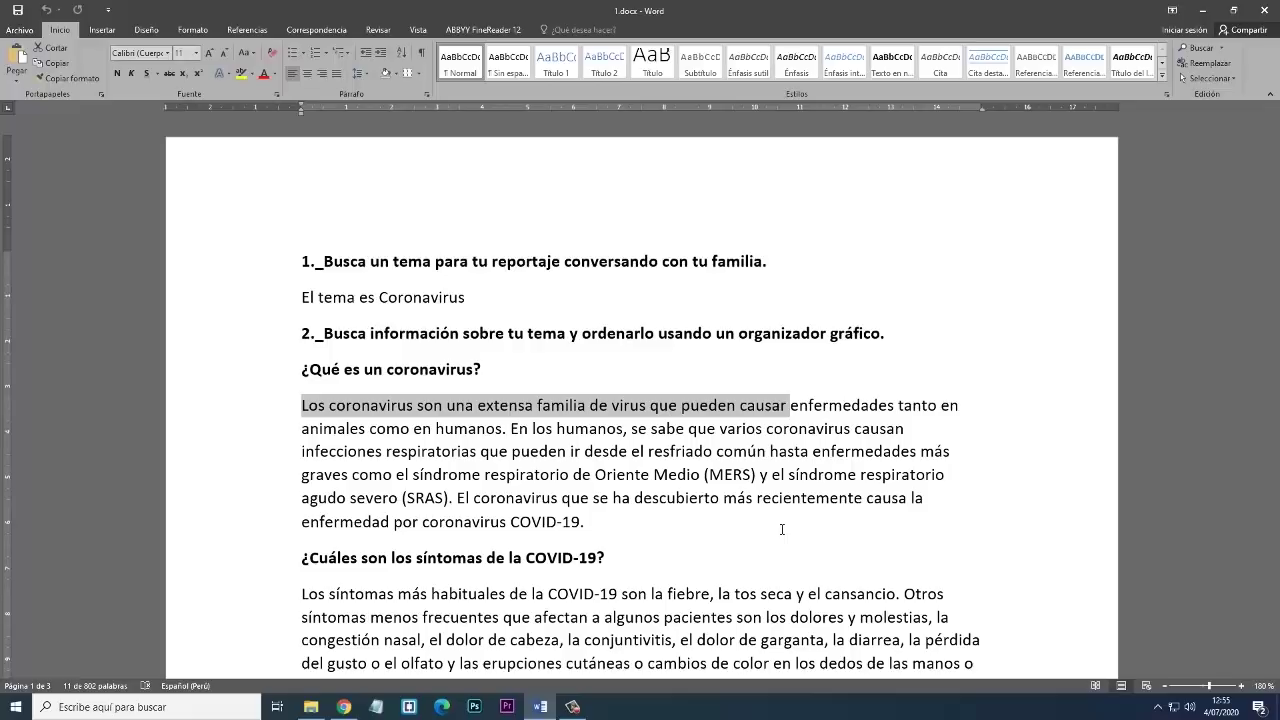
pyautogui.press('Right')
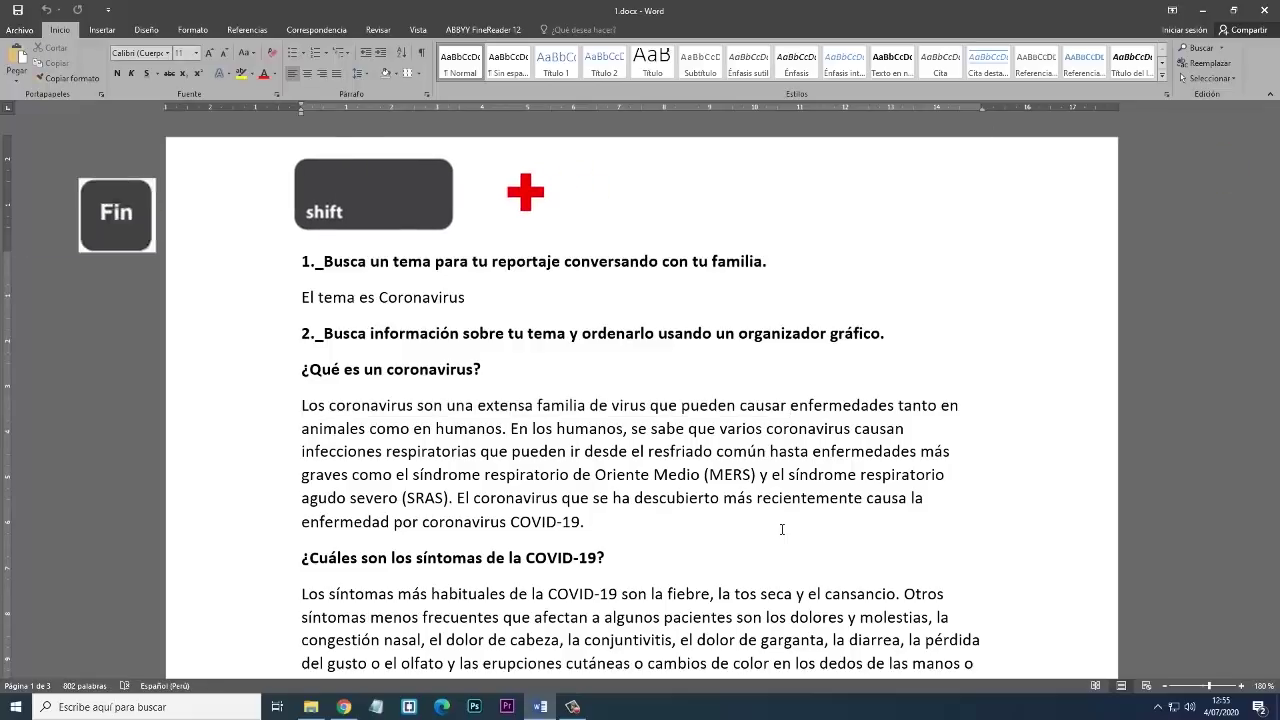
pyautogui.hotkey('shift', 'End')
# Step: Search 1.docx for "covid" and look through the highlighted matches across the document
pyautogui.click(714, 293)
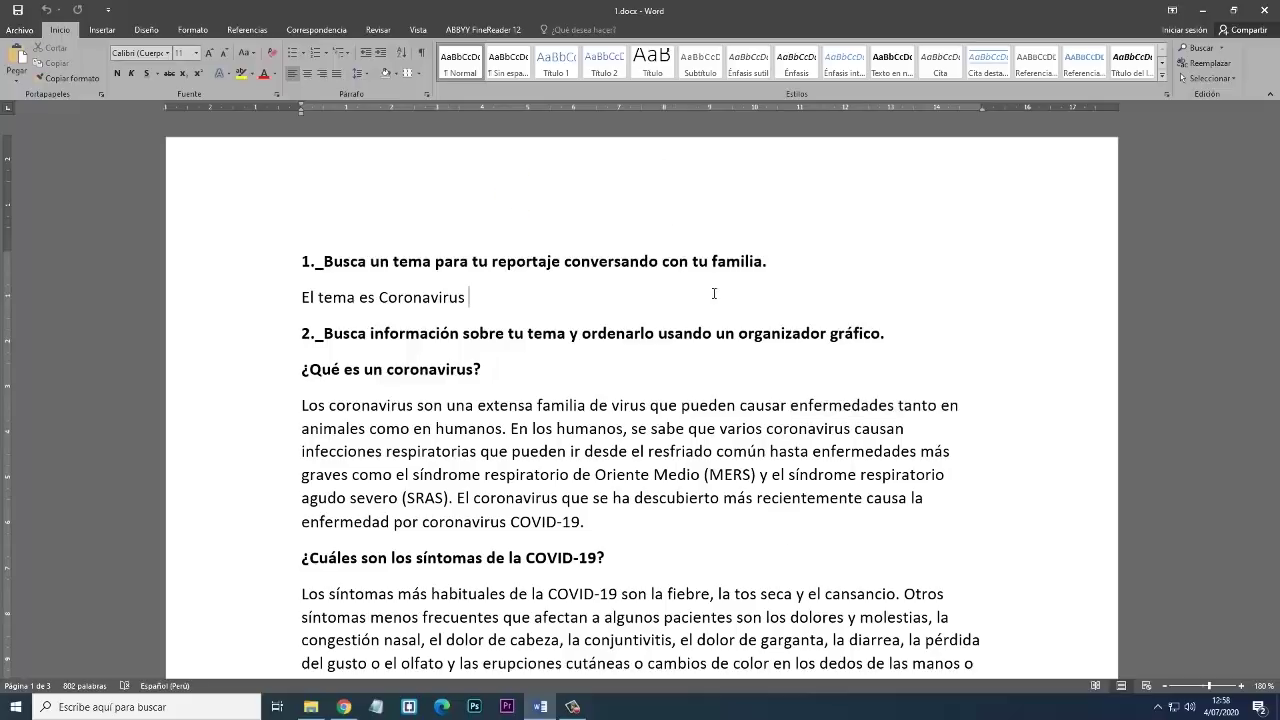
pyautogui.hotkey('ctrl', 'b')
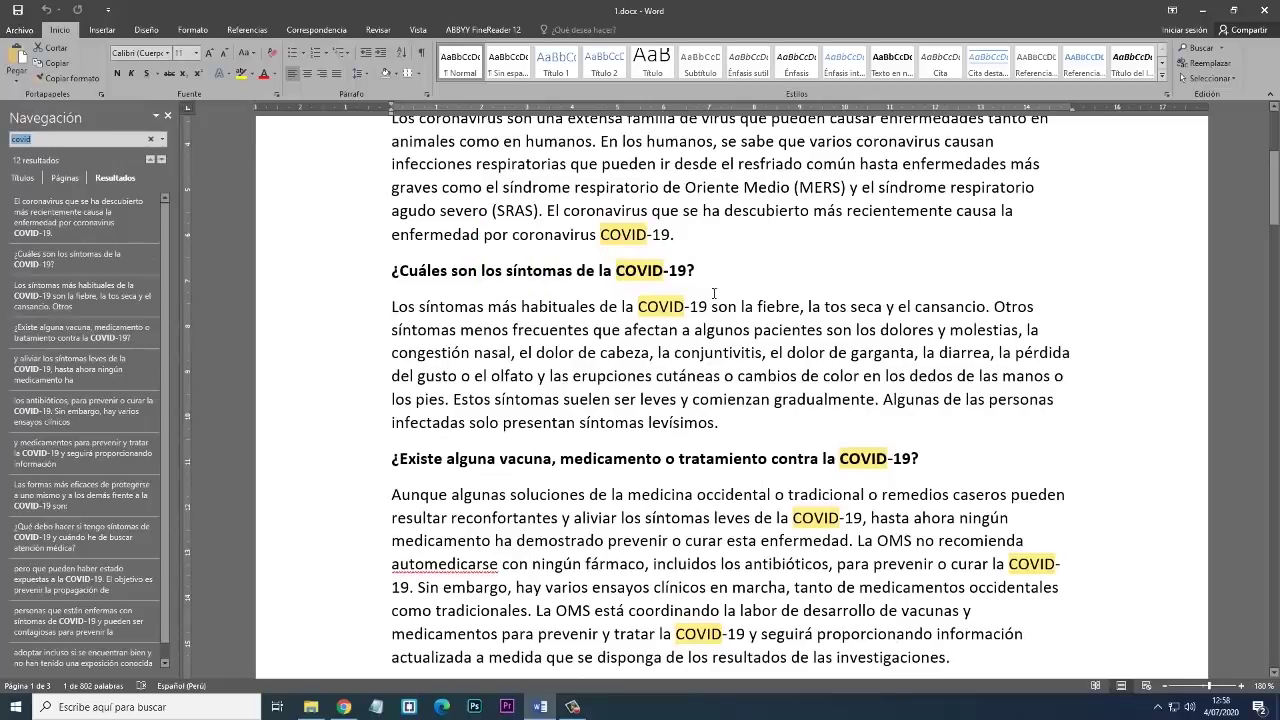
pyautogui.click(76, 138)
pyautogui.scroll(-15, 680, 349)
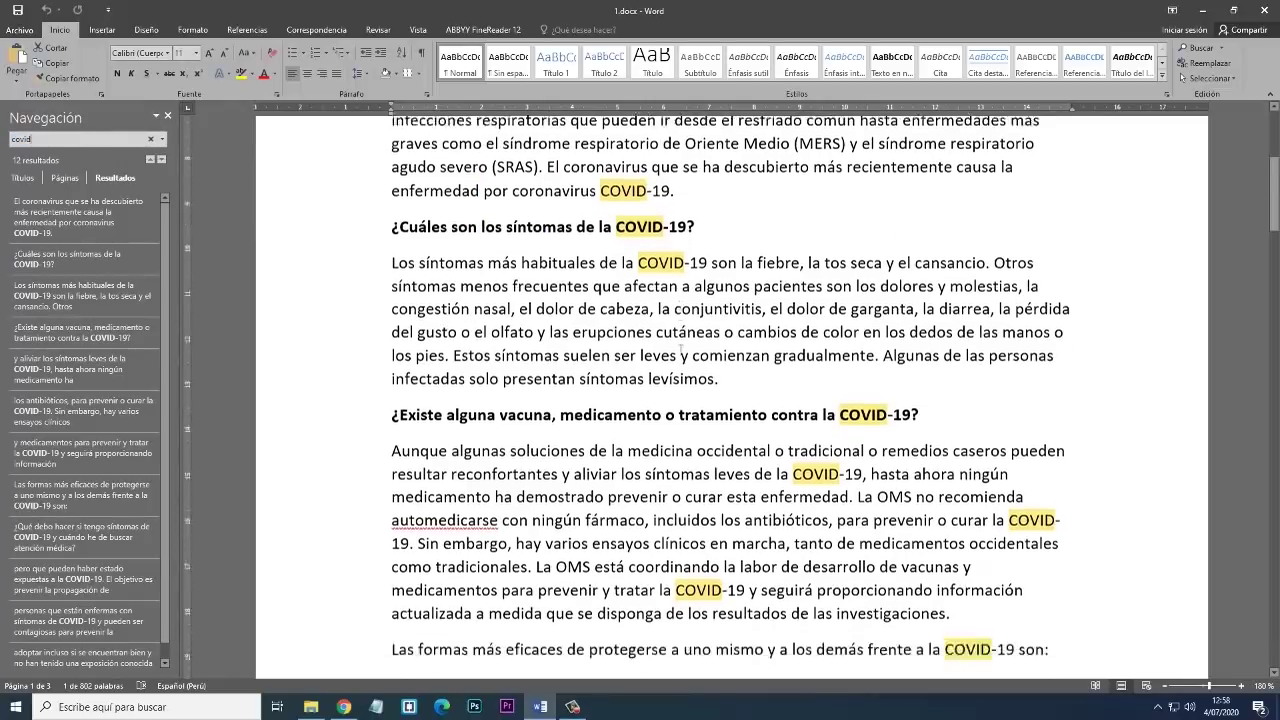
pyautogui.scroll(-15, 680, 349)
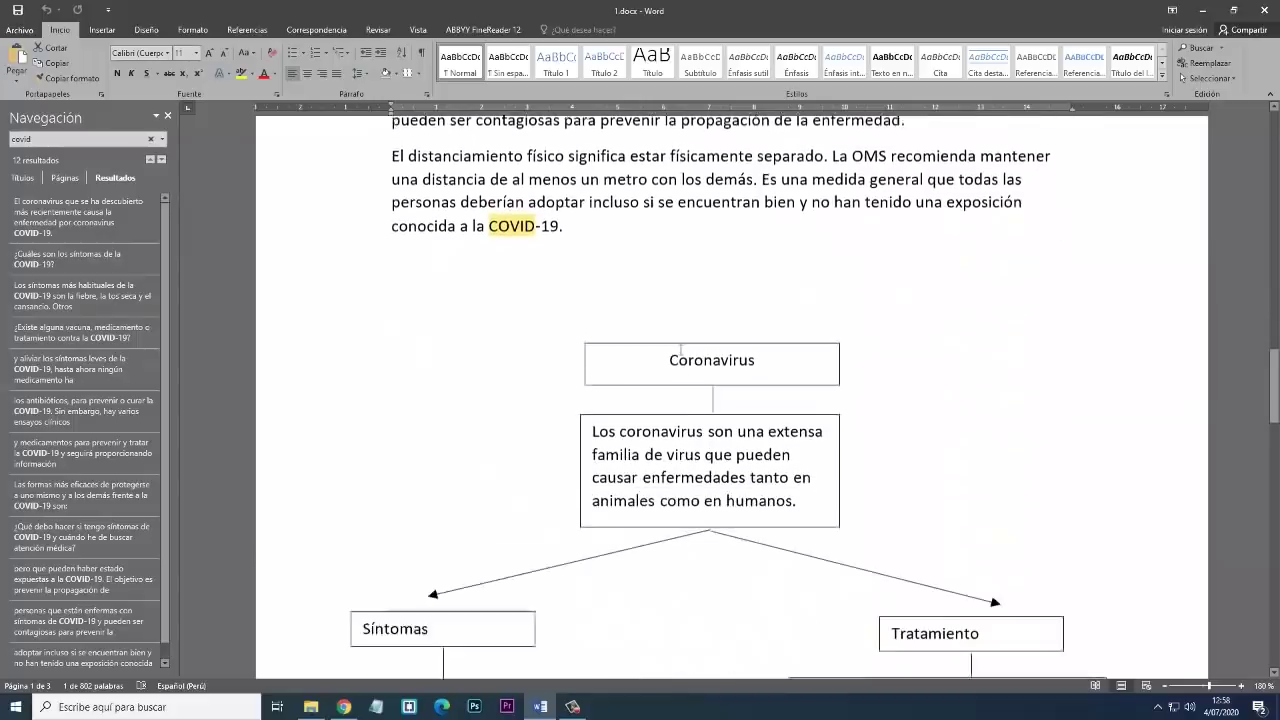
pyautogui.scroll(-5, 680, 349)
pyautogui.scroll(20, 700, 335)
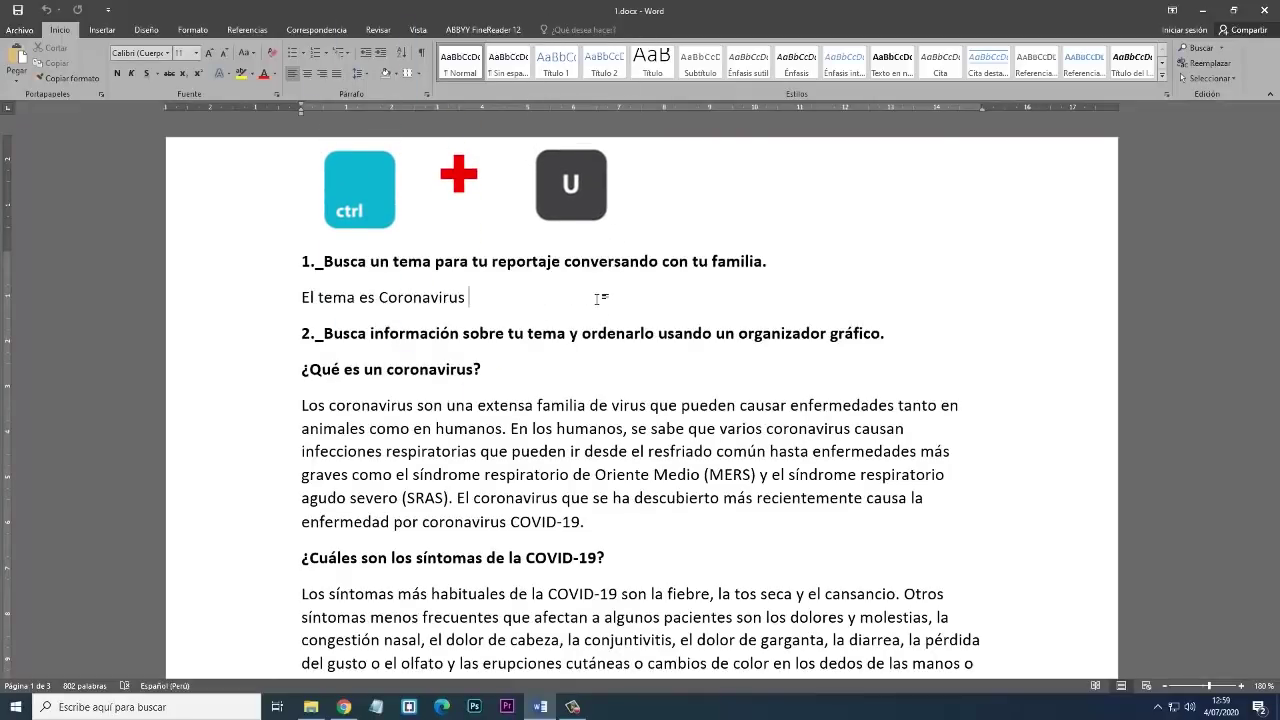
# Step: Create a new blank document and paste a full-screen capture of the 1.docx window into it
pyautogui.hotkey('ctrl', 'u')
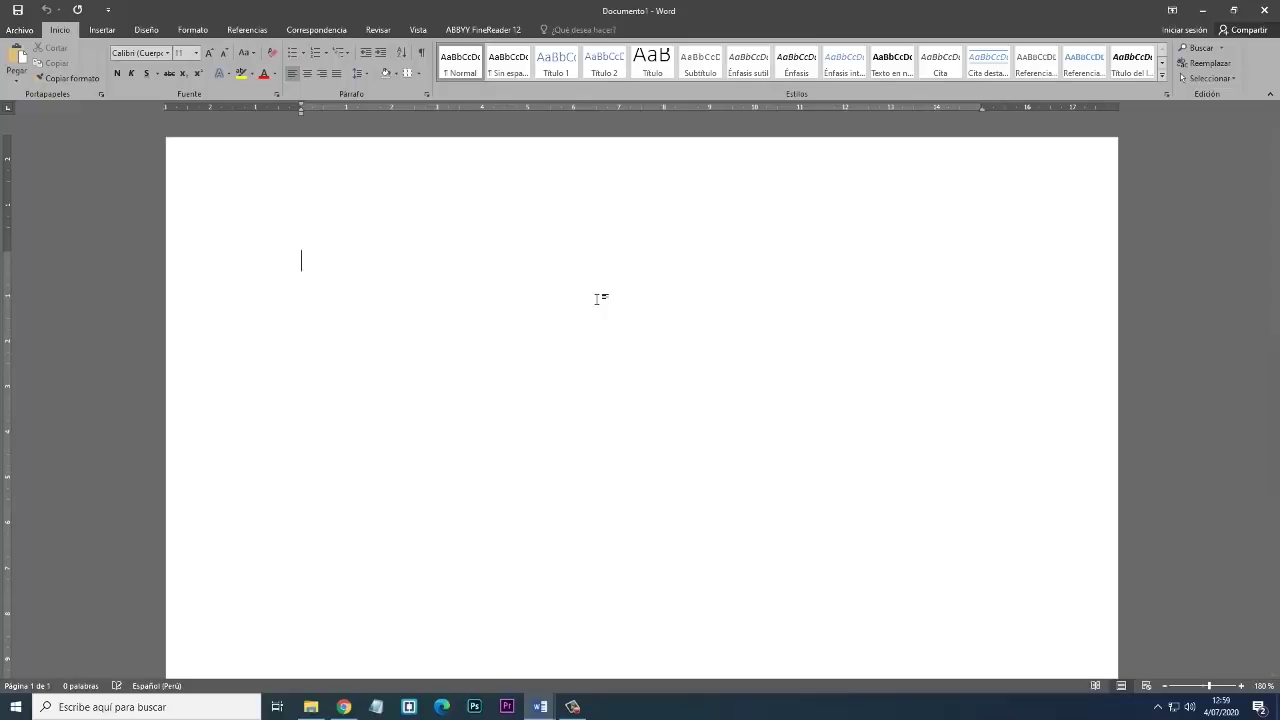
pyautogui.press('Print')
pyautogui.moveTo(540, 706)
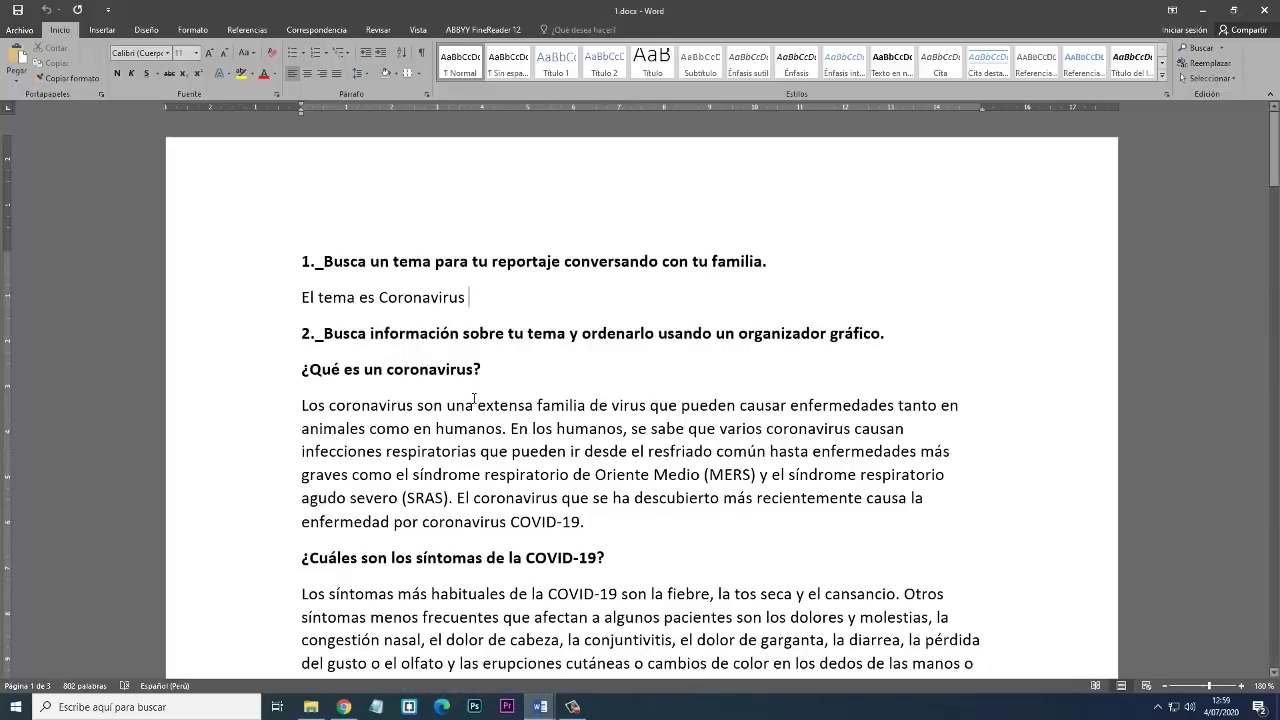
pyautogui.moveTo(540, 706)
pyautogui.click(612, 640)
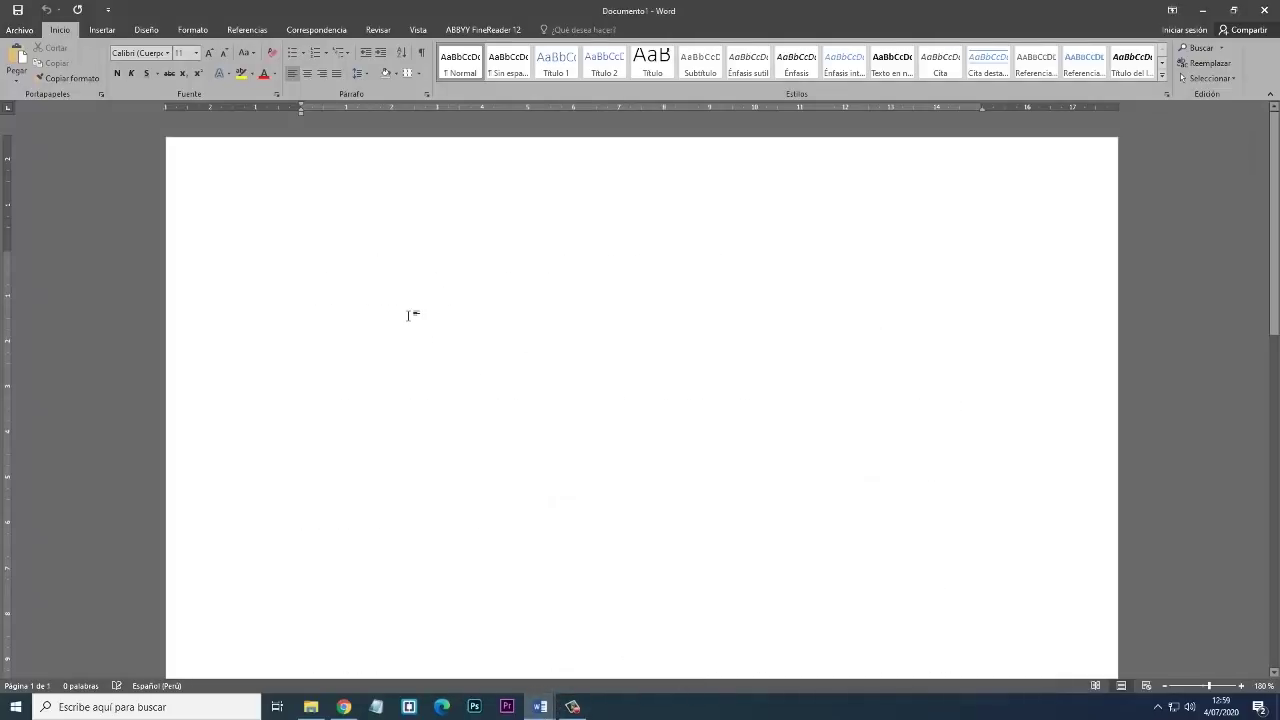
pyautogui.hotkey('ctrl', 'v')
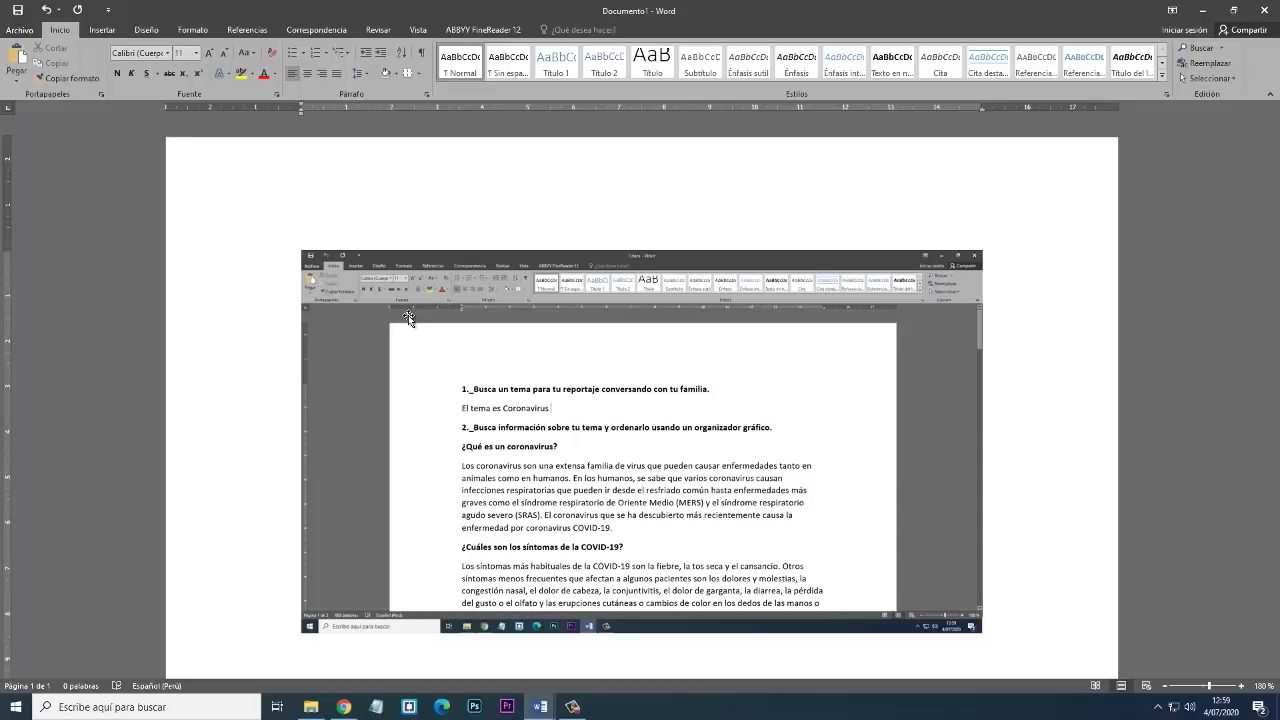
# Step: Delete the pasted full-screen capture and insert a screen clipping of 1.docx from the first heading through the "¿Qué es un coronavirus?" answer
pyautogui.click(408, 318)
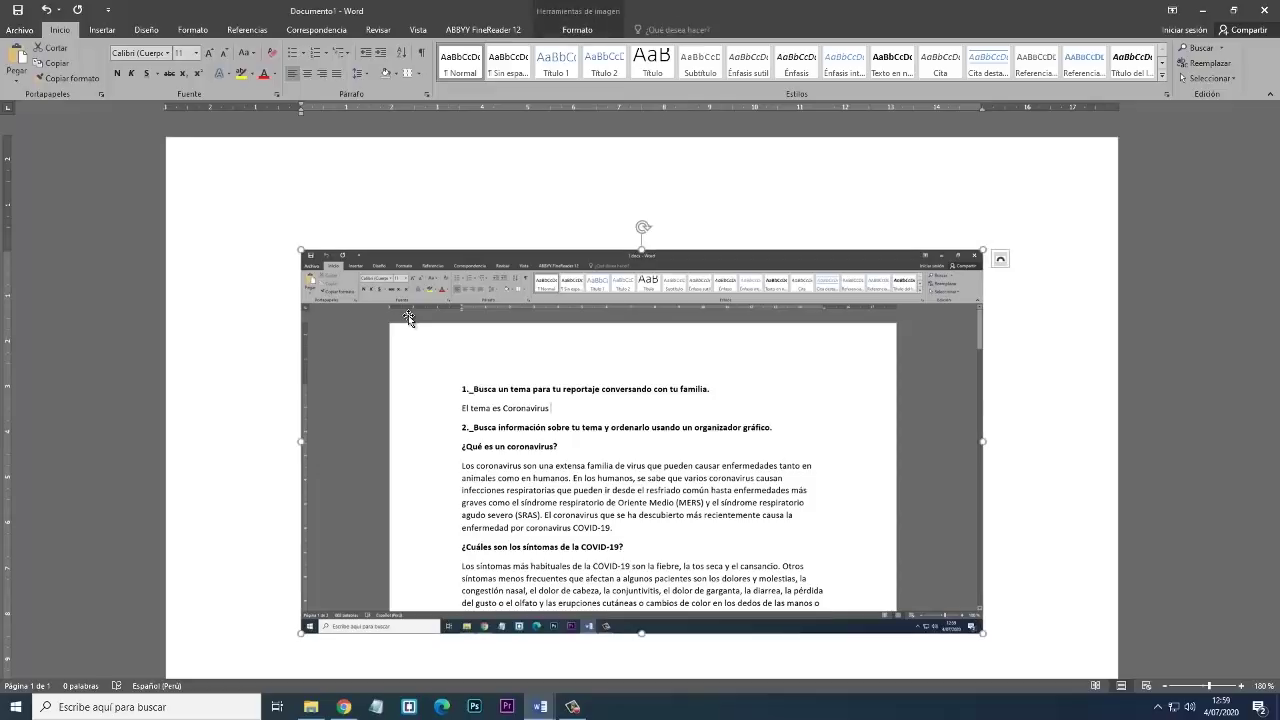
pyautogui.press('Delete')
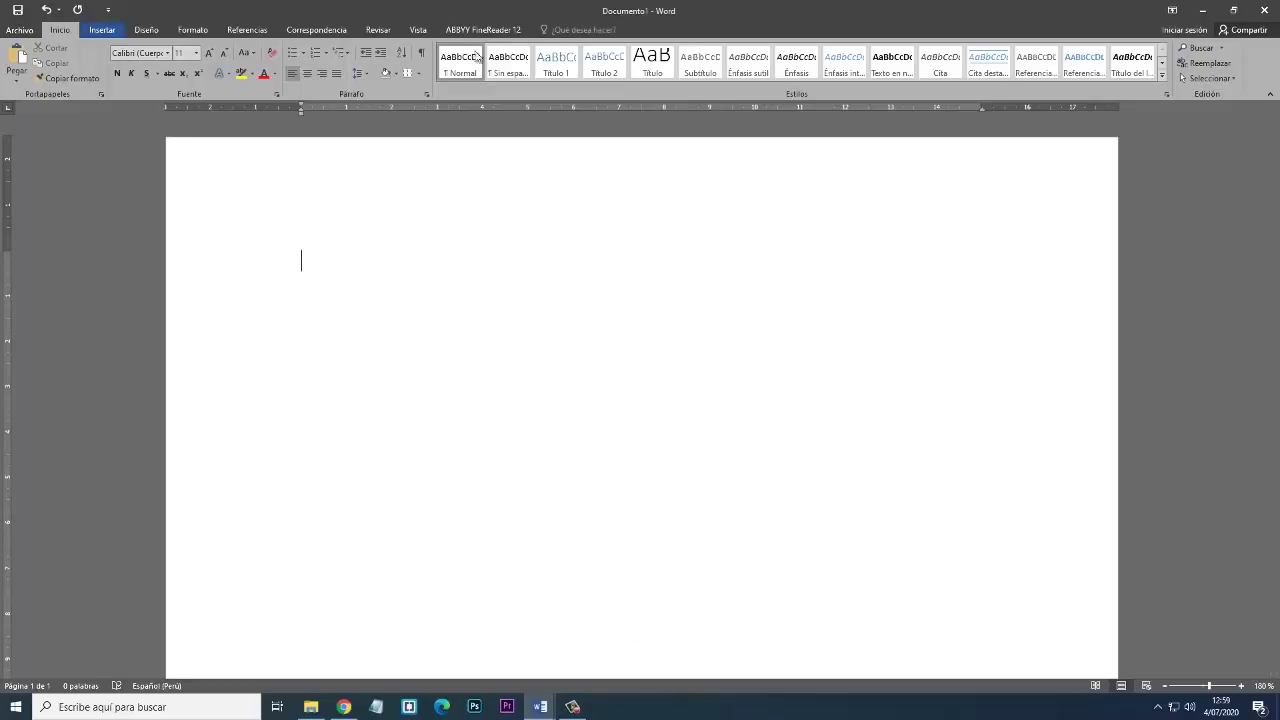
pyautogui.click(103, 30)
pyautogui.click(324, 82)
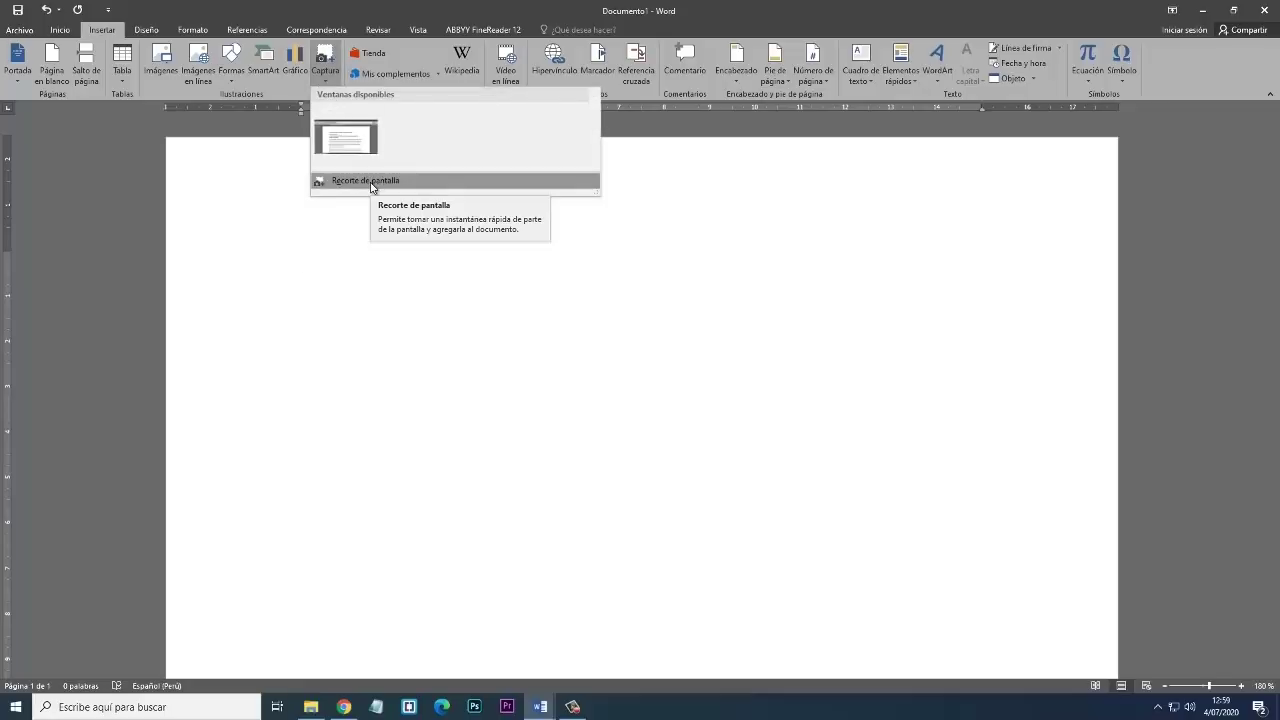
pyautogui.click(370, 182)
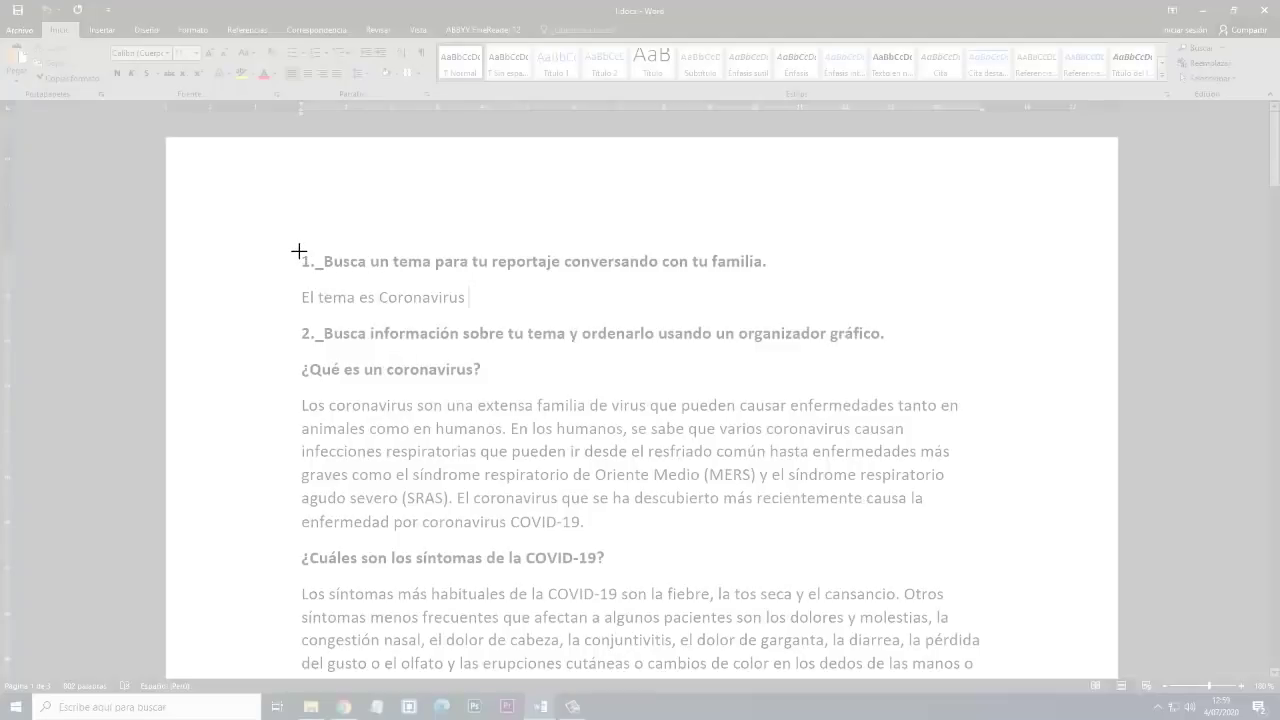
pyautogui.moveTo(298, 251); pyautogui.dragTo(957, 548)
pyautogui.press('Right')
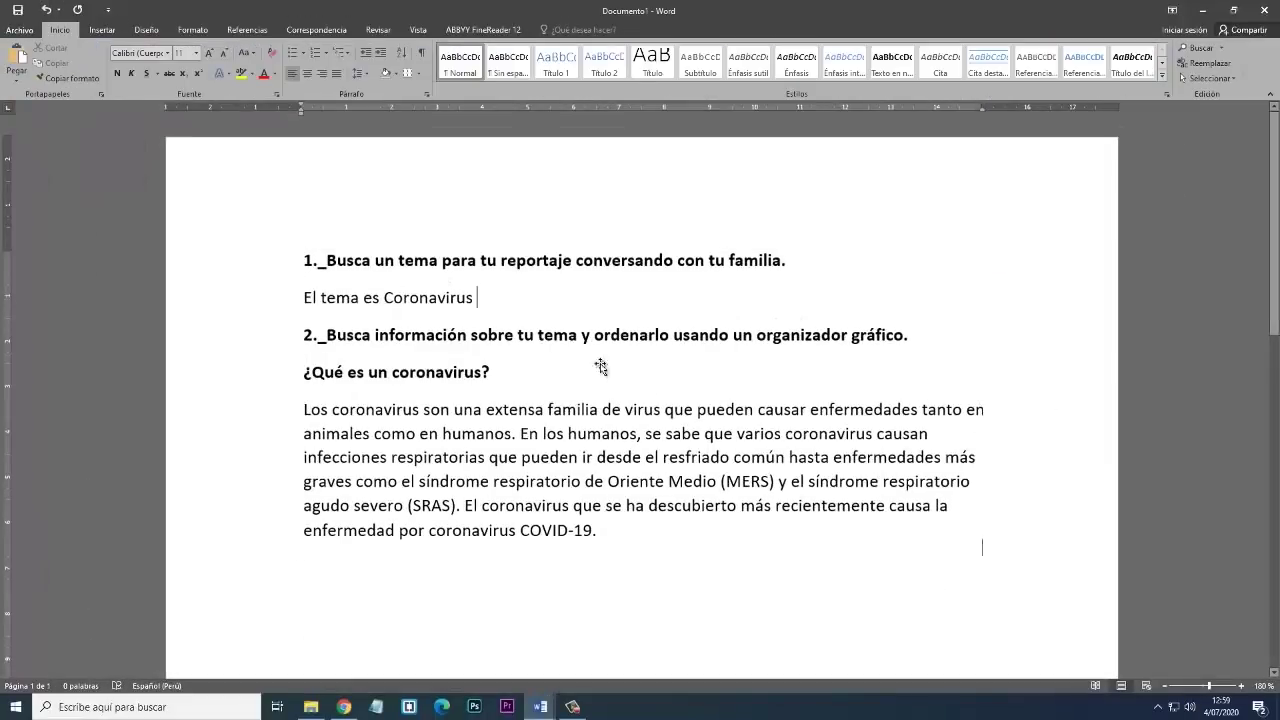
# Step: Bring up javizame.com in Chrome and insert a screen clipping of its "Bienvenidos a JAVIZAME" section into Documento1
pyautogui.click(344, 707)
pyautogui.scroll(1, 196, 241)
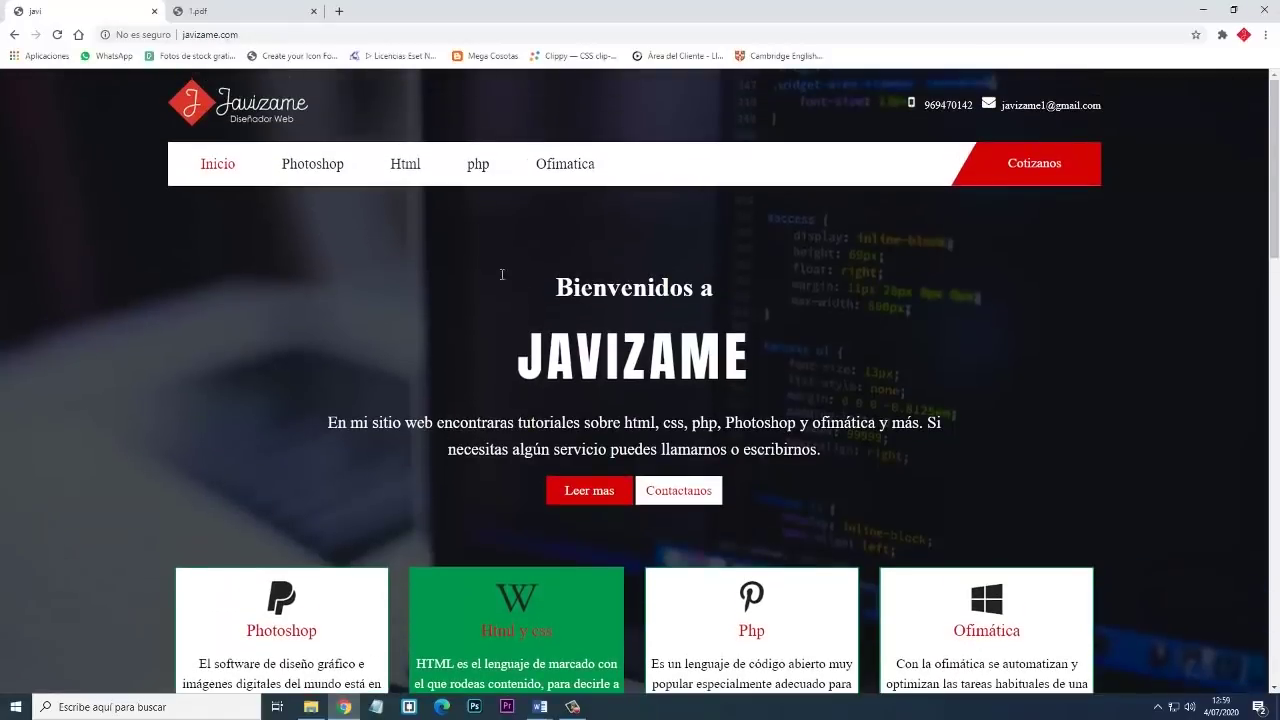
pyautogui.moveTo(540, 707)
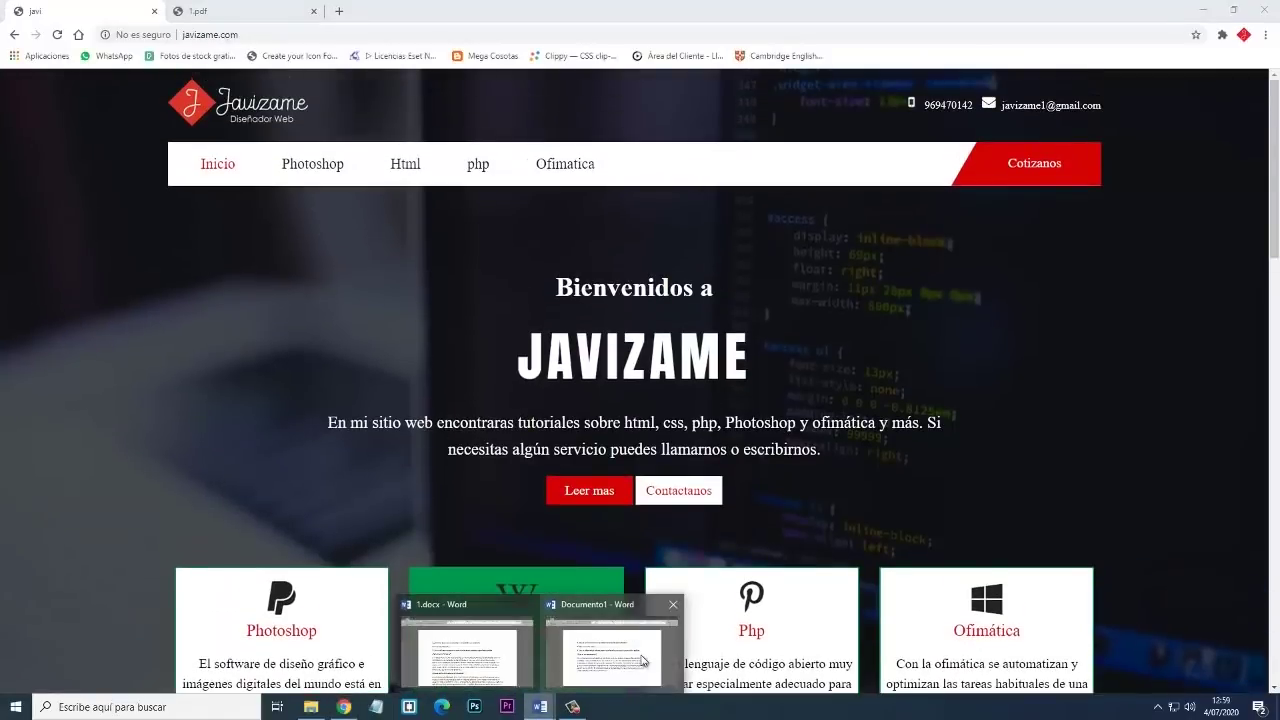
pyautogui.click(643, 658)
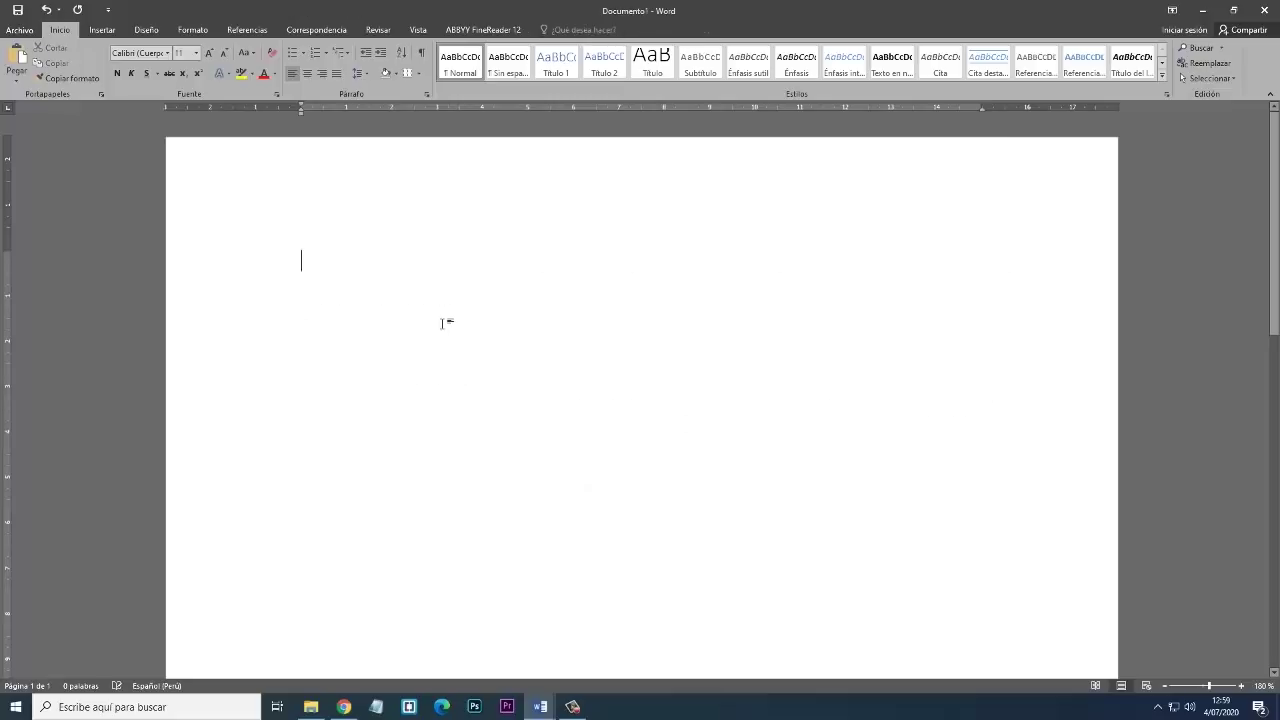
pyautogui.click(102, 30)
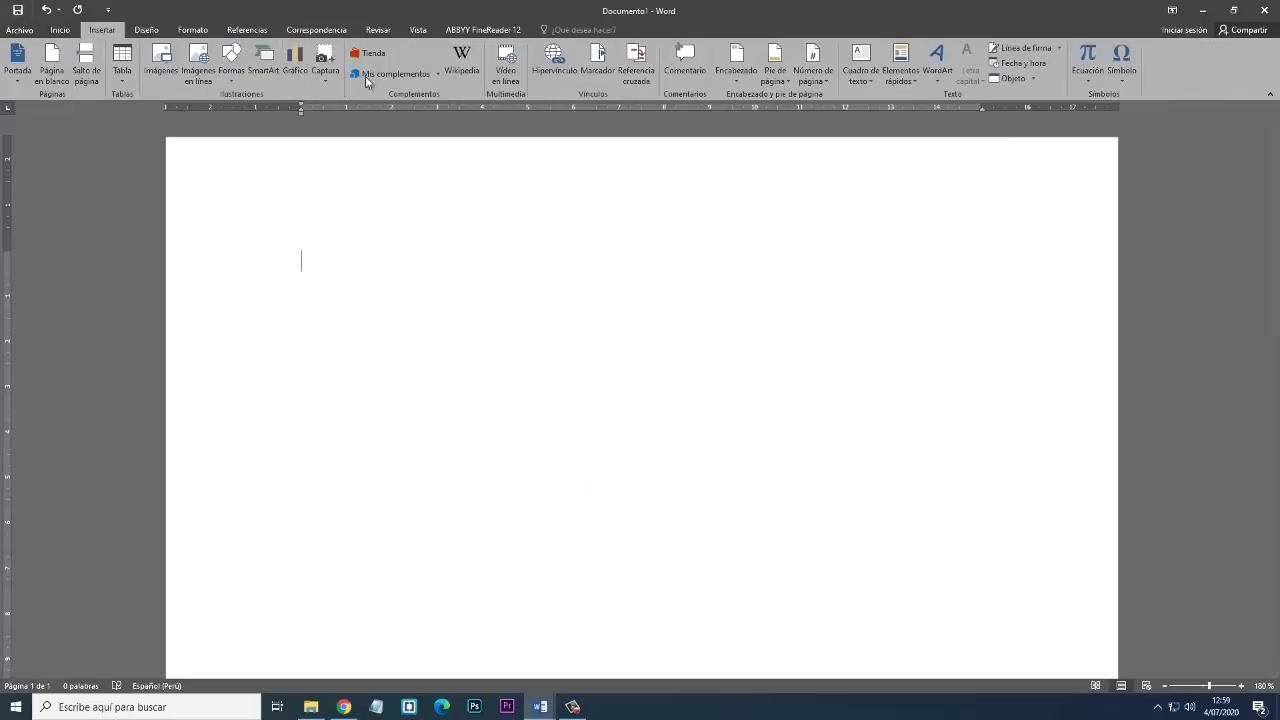
pyautogui.click(324, 78)
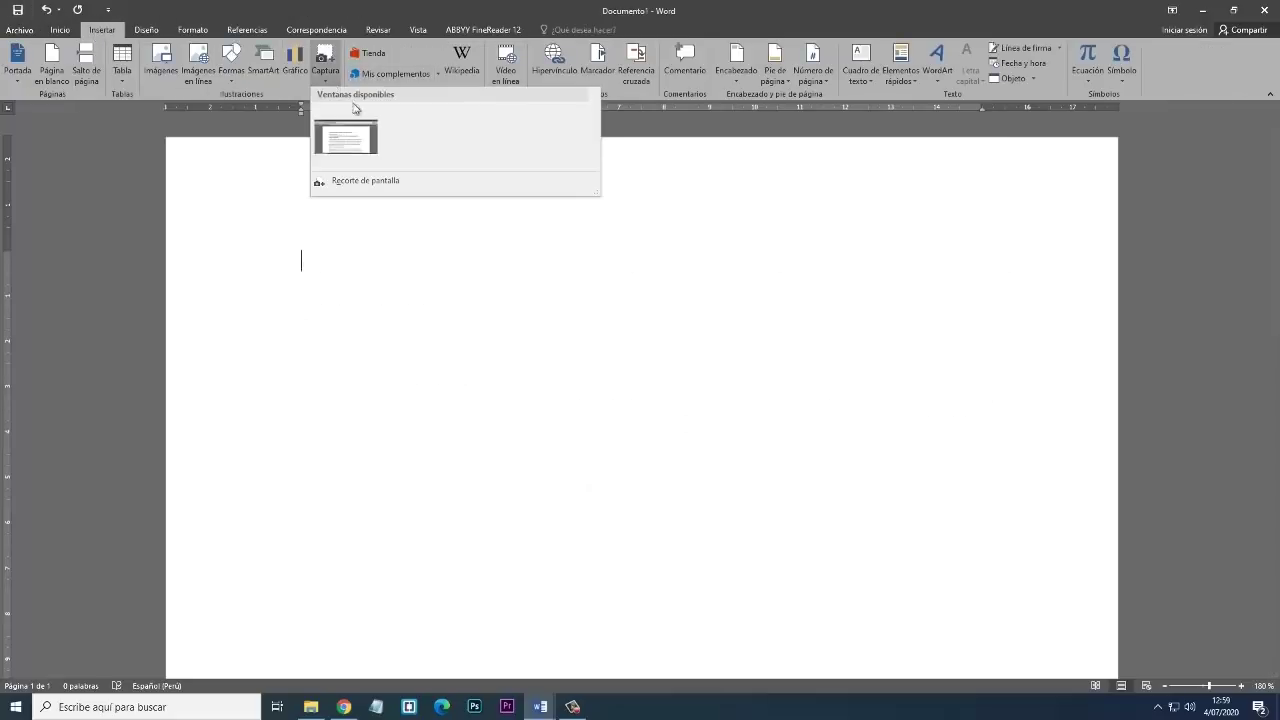
pyautogui.click(375, 185)
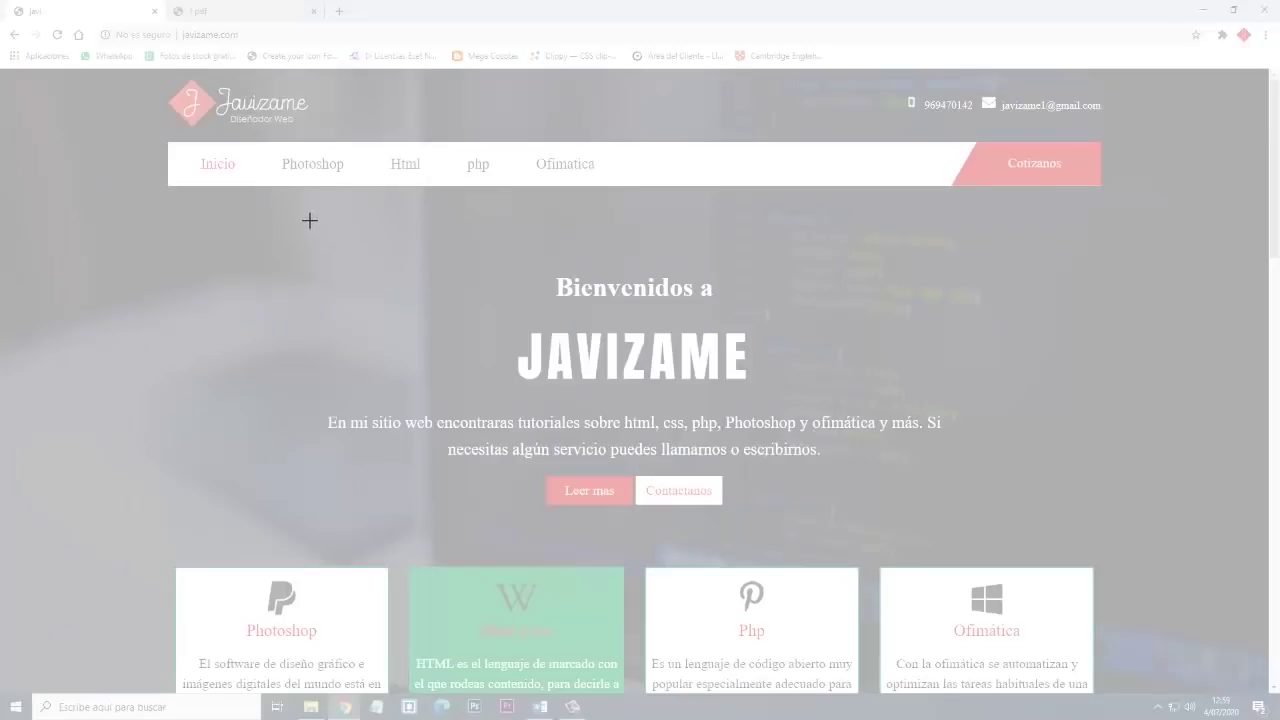
pyautogui.moveTo(309, 220); pyautogui.dragTo(972, 537)
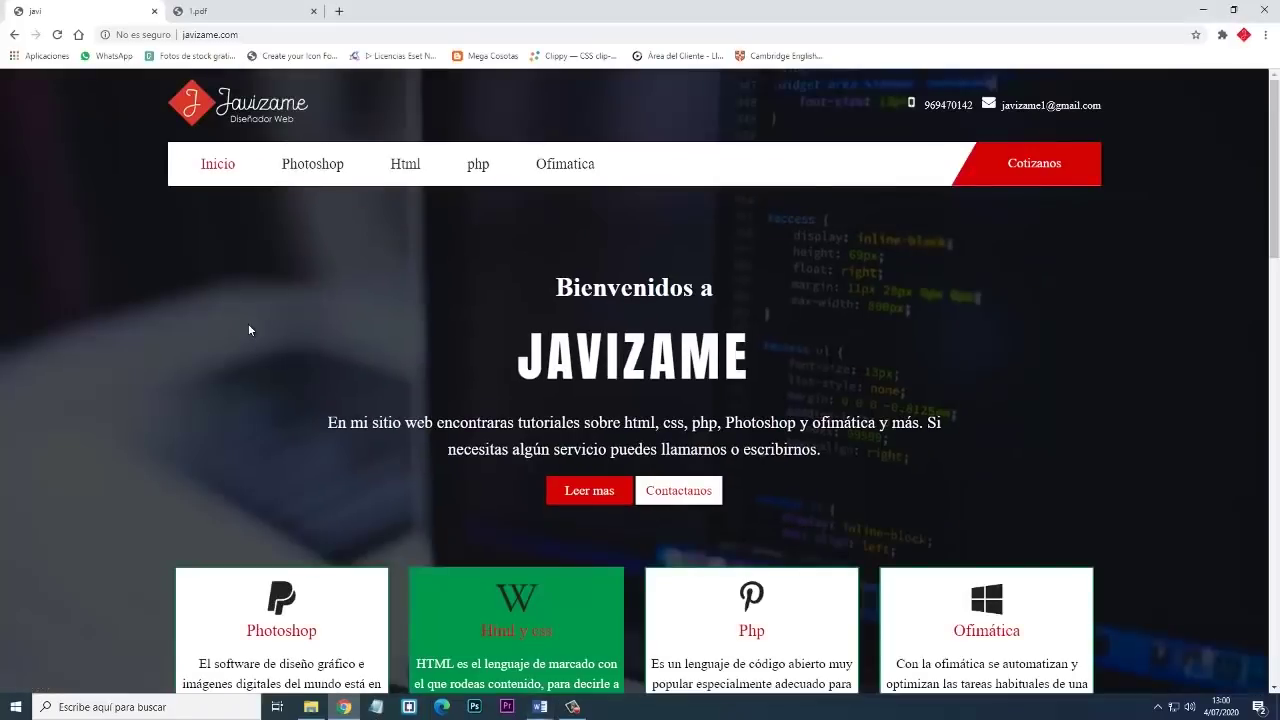
# Step: Search the javizame.com page in Chrome for "javizame" and close the search
pyautogui.scroll(-5, 249, 330)
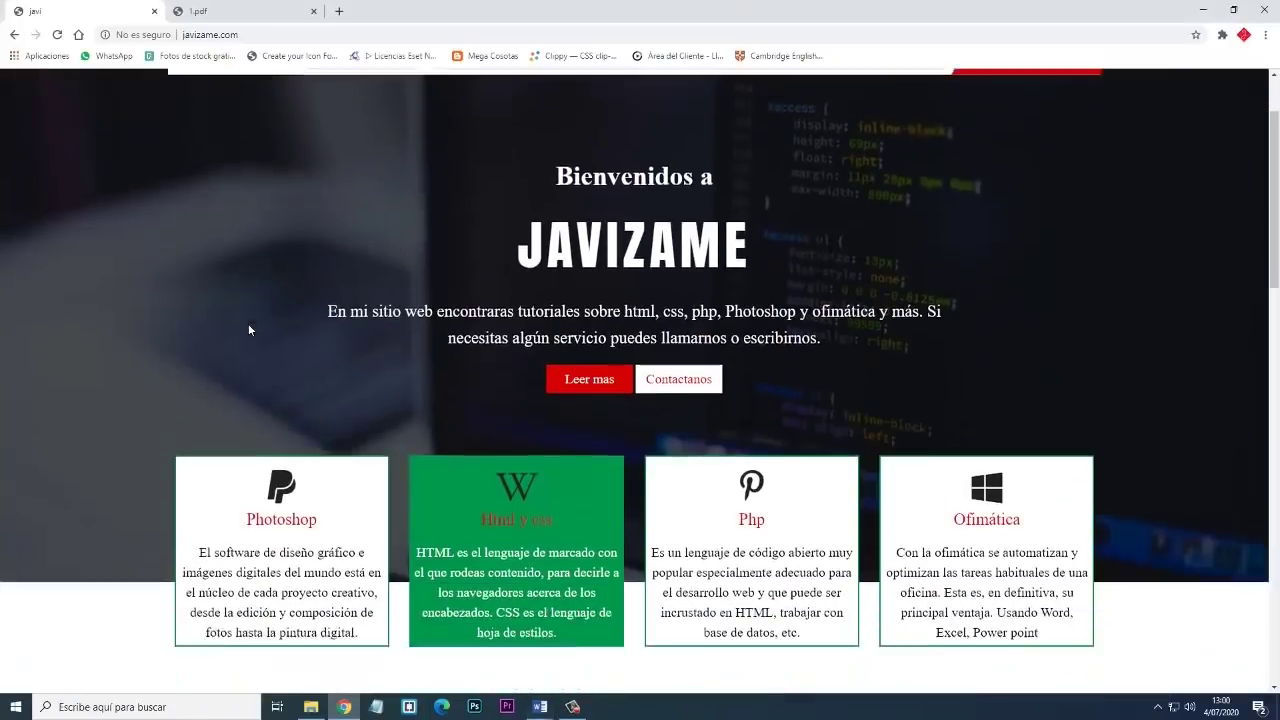
pyautogui.scroll(5, 245, 310)
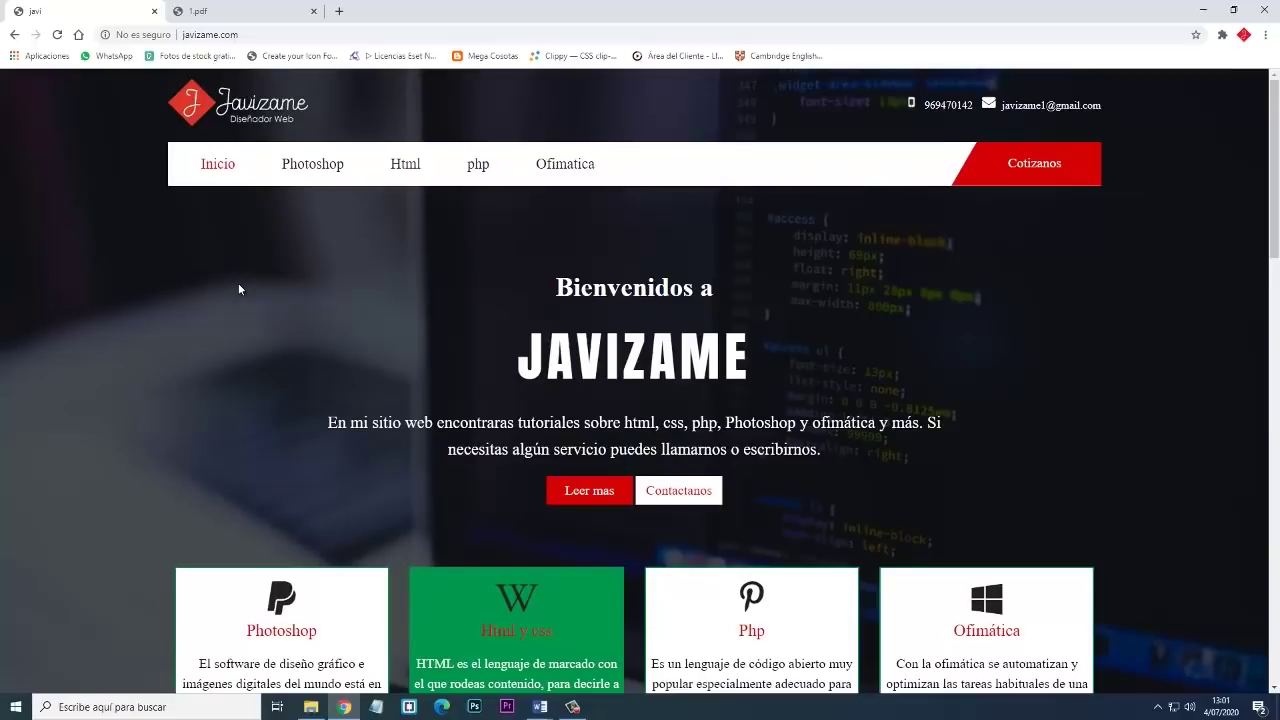
pyautogui.hotkey('ctrl', 'f')
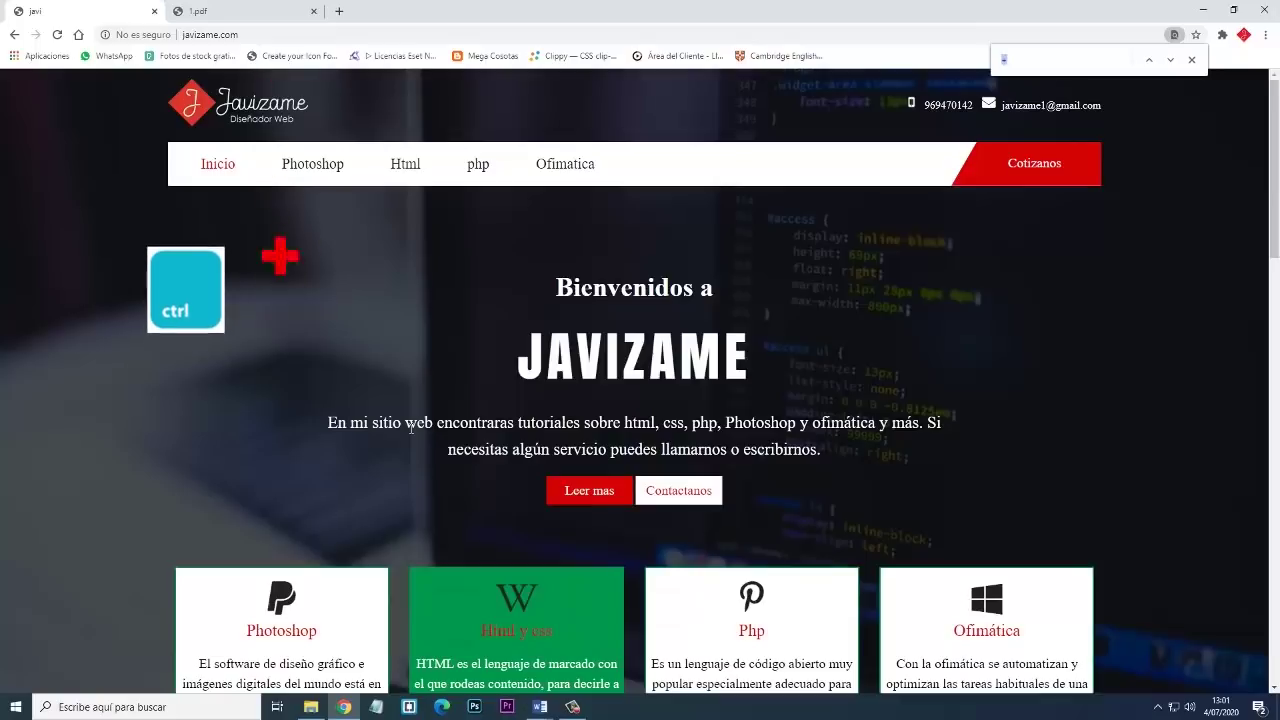
pyautogui.write('javizame')
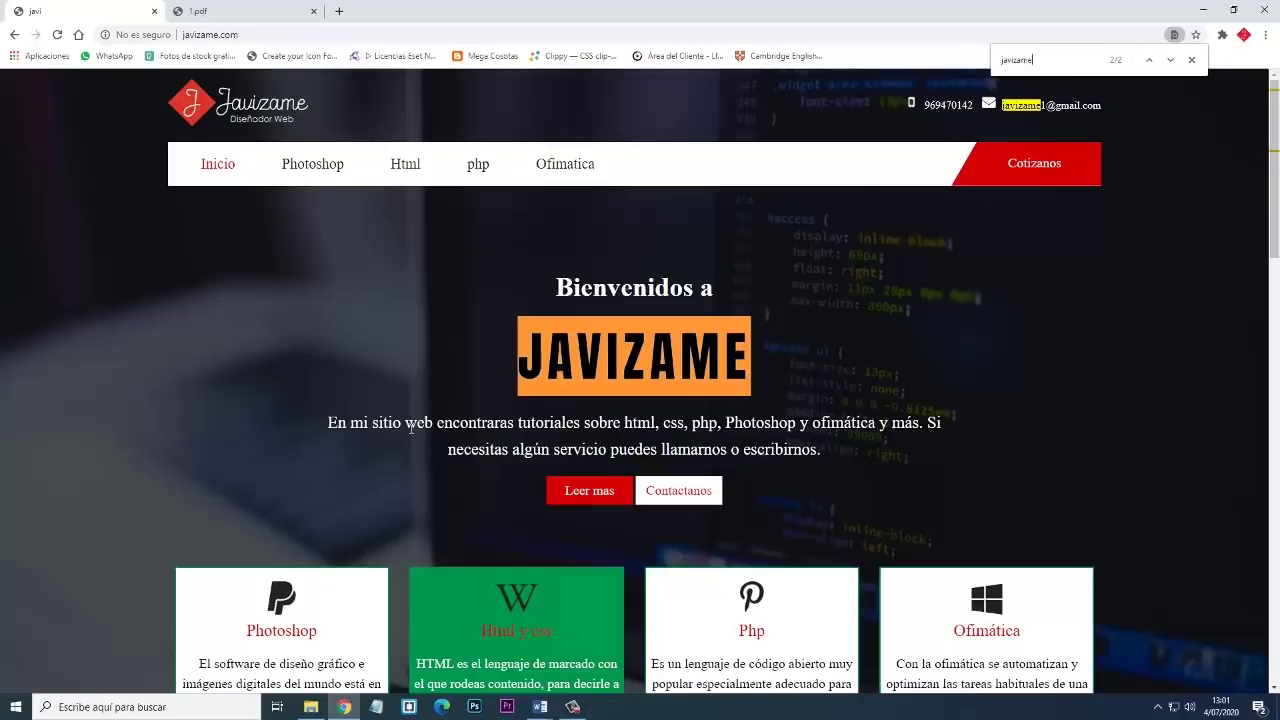
pyautogui.click(1191, 60)
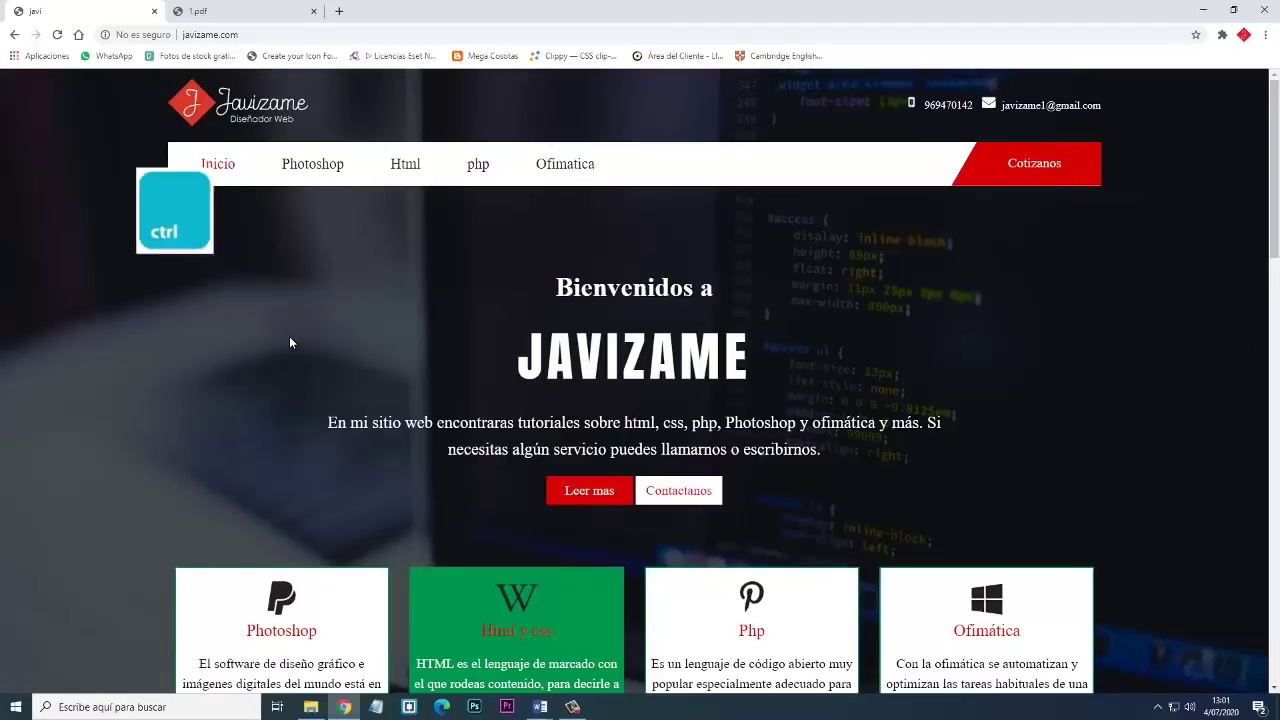
# Step: Select all content on the javizame.com page and in 1.pdf, and return to the web page to clear its selection
pyautogui.hotkey('ctrl', 'a')
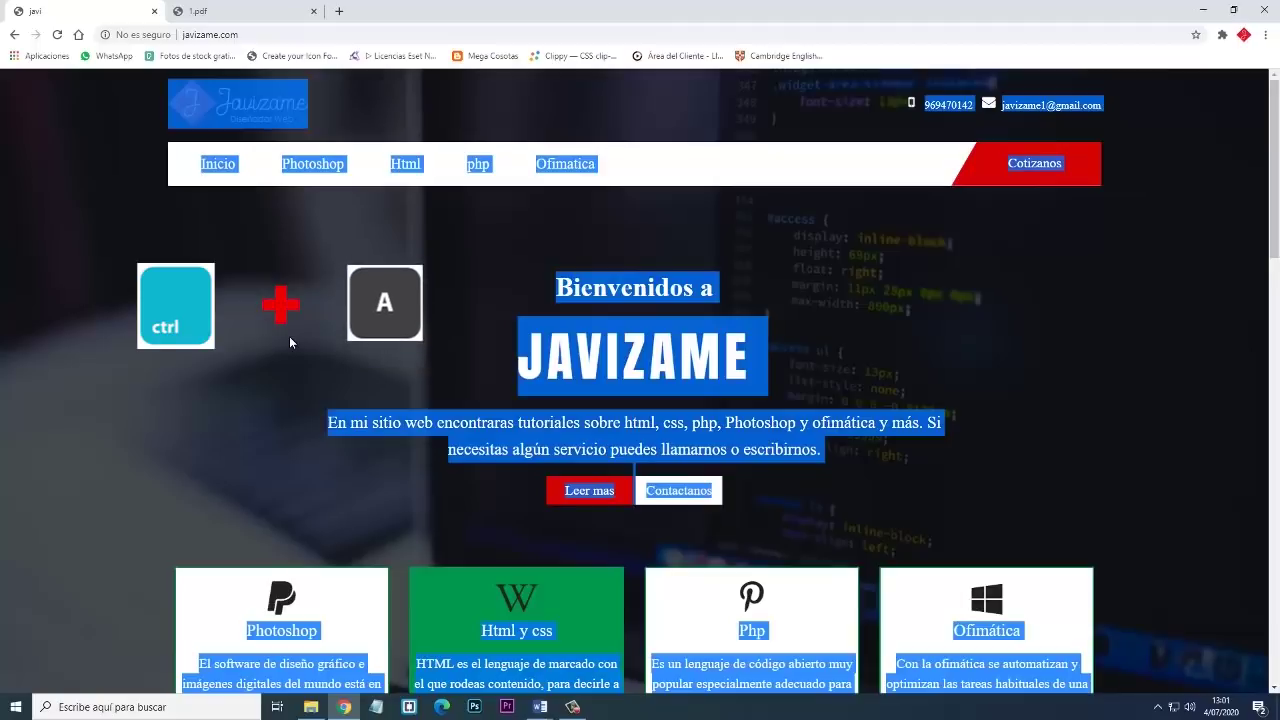
pyautogui.hotkey('ctrl', 'Tab')
pyautogui.hotkey('ctrl', 'f')
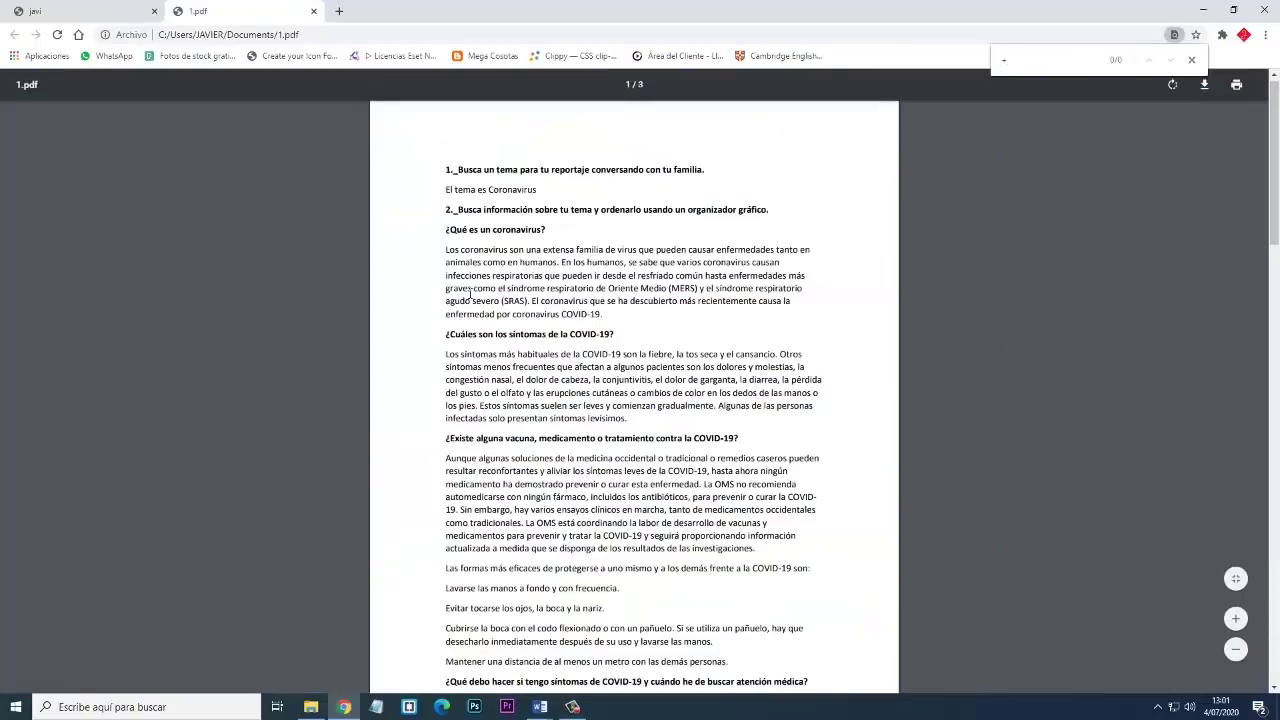
pyautogui.click(441, 263)
pyautogui.hotkey('ctrl', 'a')
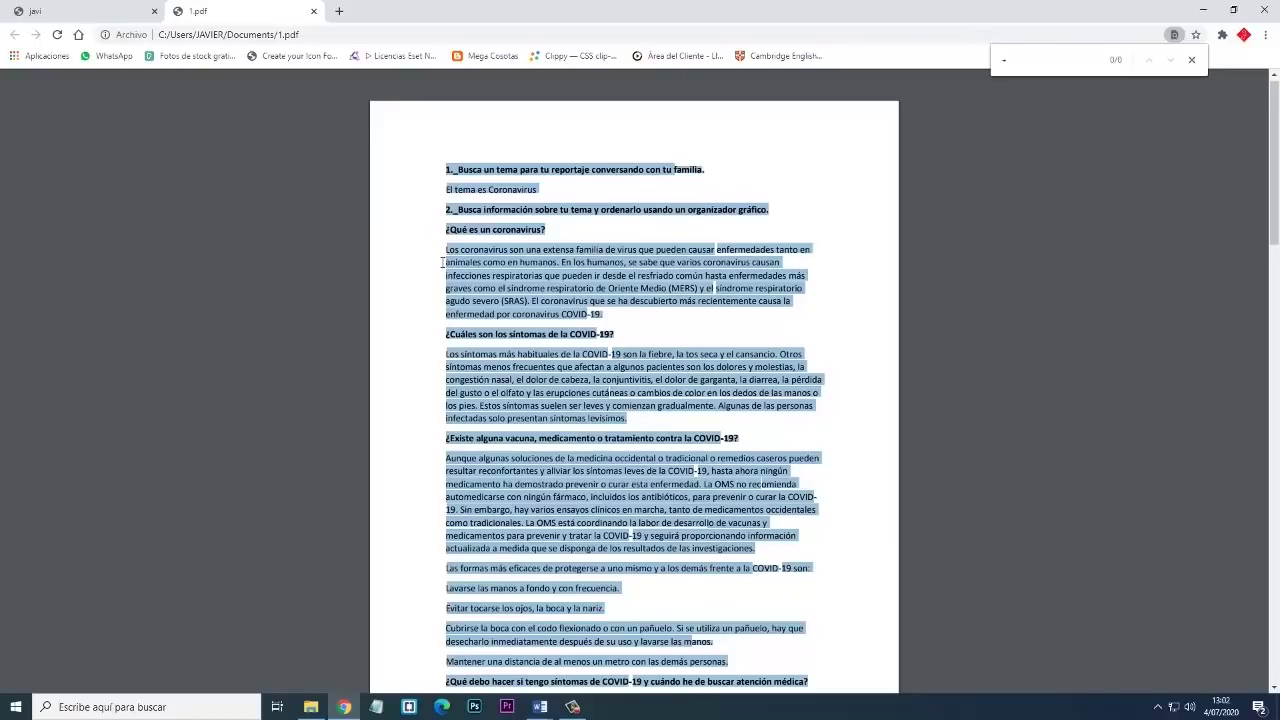
pyautogui.hotkey('ctrl', 'Tab')
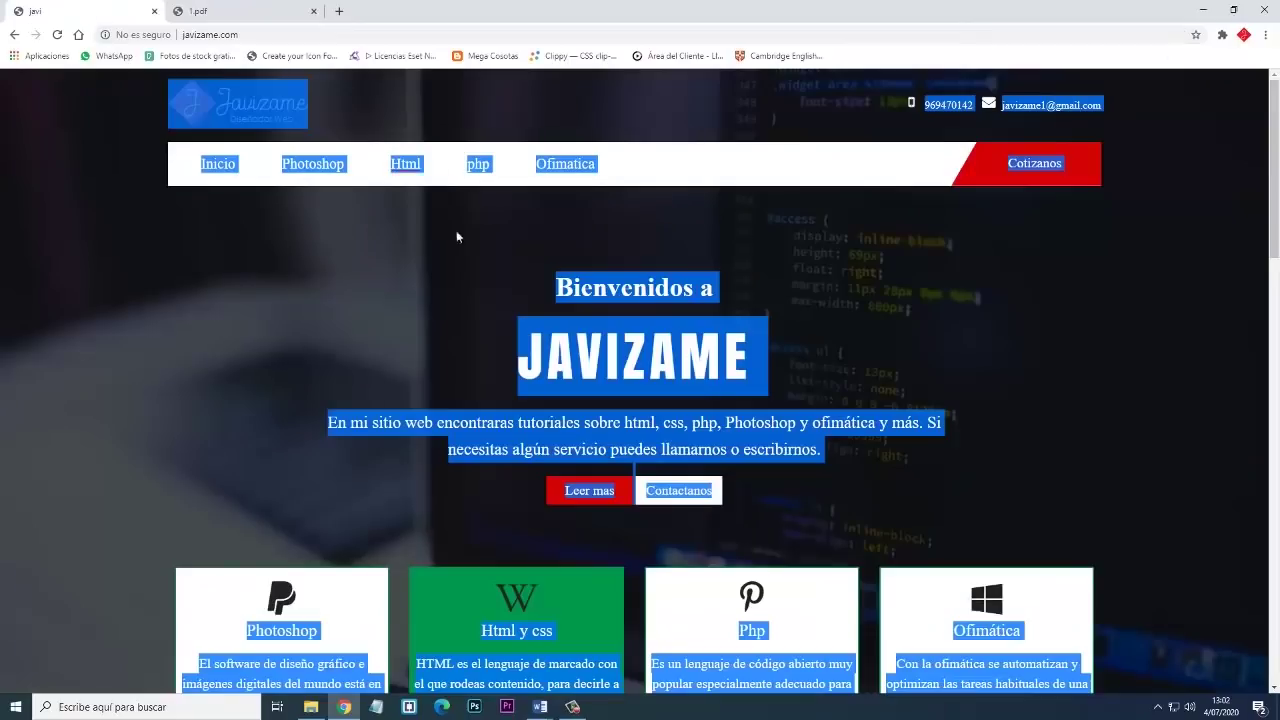
pyautogui.click(467, 300)
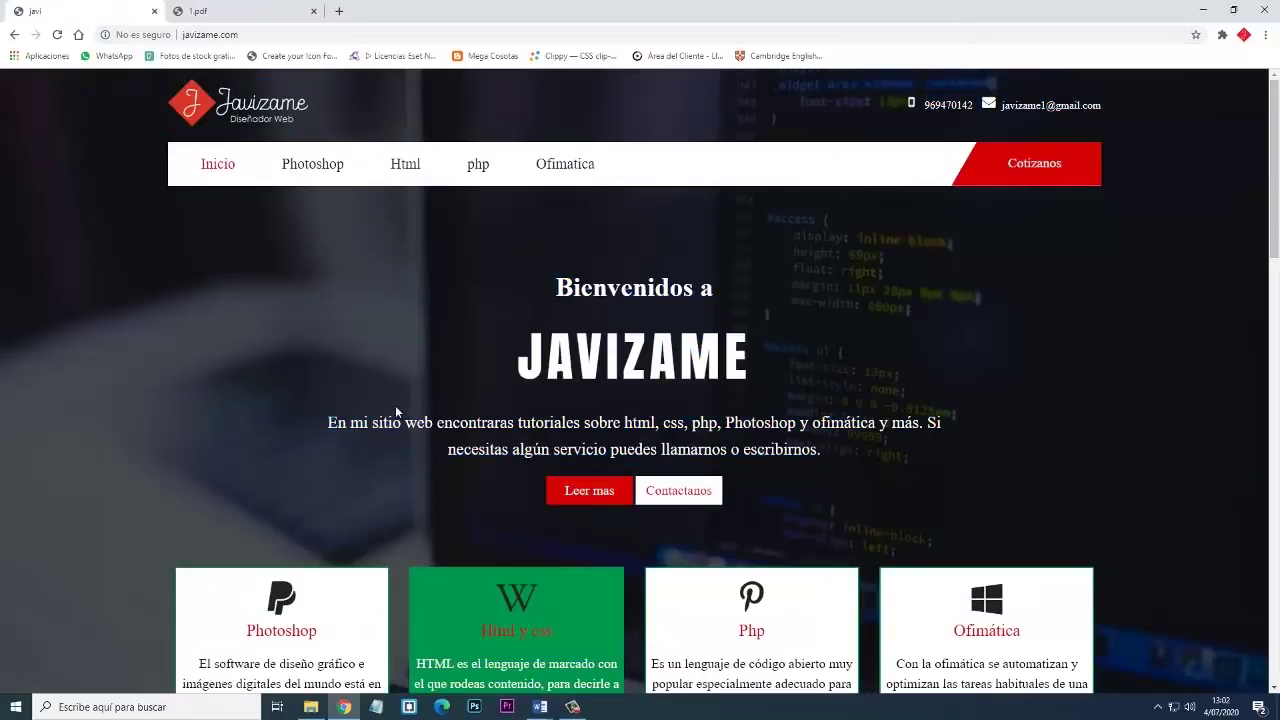
# Step: Create a new folder inside Música in File Explorer and select all the items there
pyautogui.click(318, 711)
pyautogui.rightClick(336, 234)
pyautogui.moveTo(397, 416)
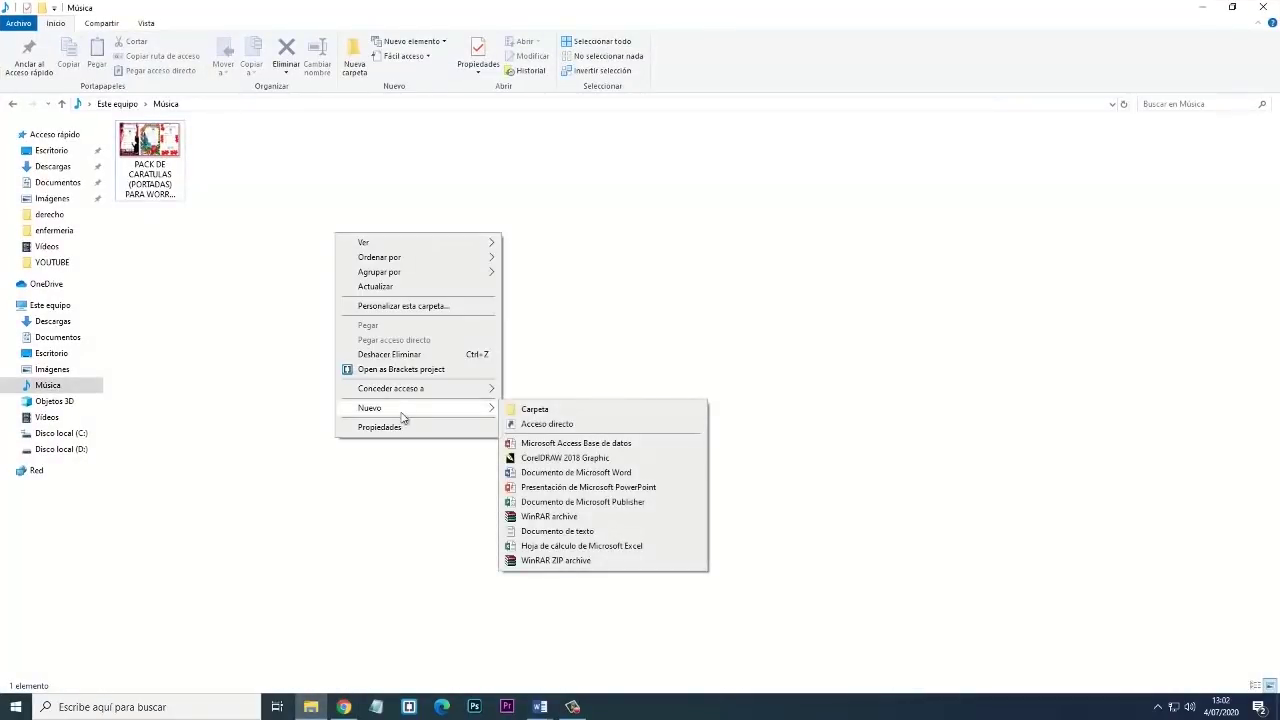
pyautogui.click(545, 410)
pyautogui.click(329, 274)
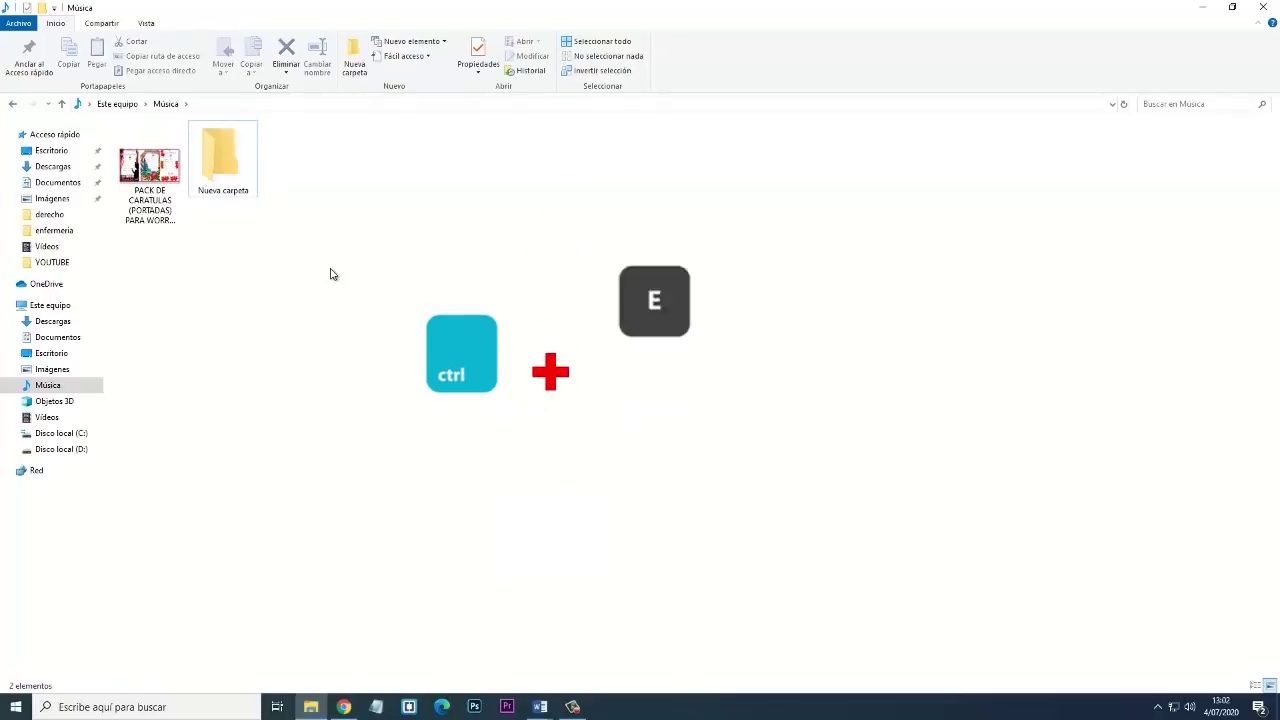
pyautogui.hotkey('ctrl', 'e')
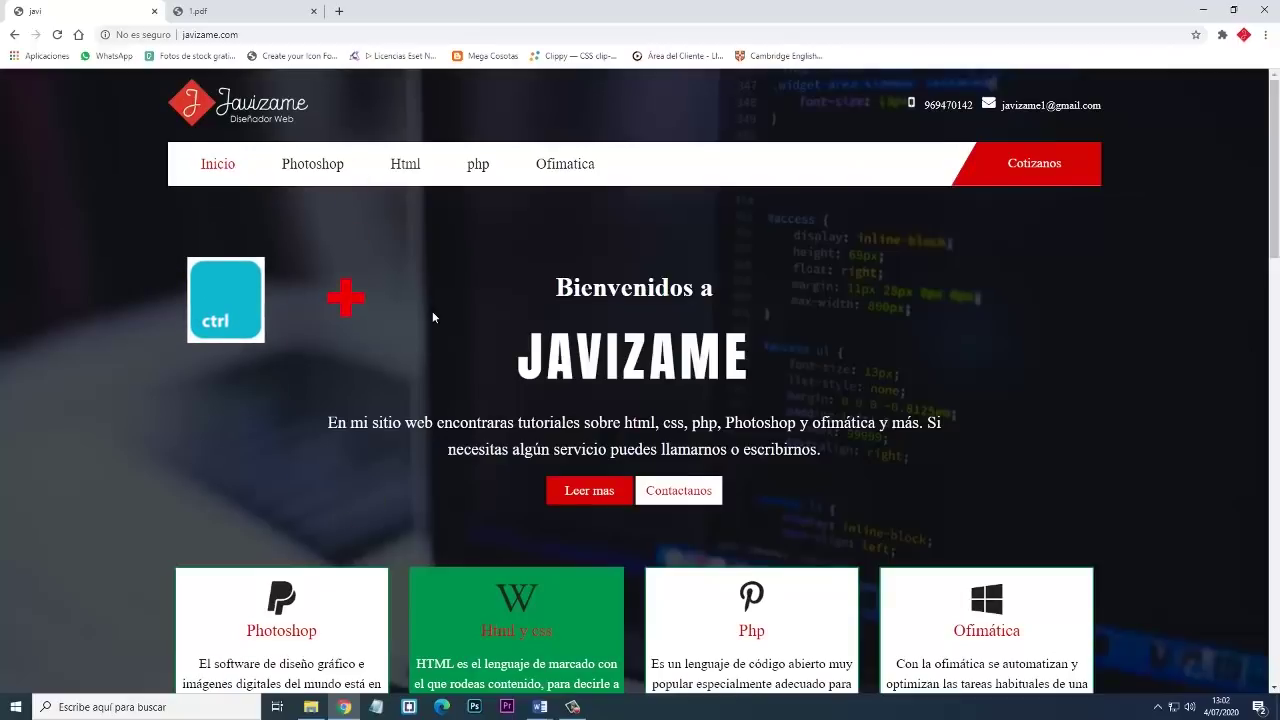
# Step: Zoom the javizame.com page in Chrome in to 175% and back out to 100% one level at a time
pyautogui.hotkey('ctrl', '+')
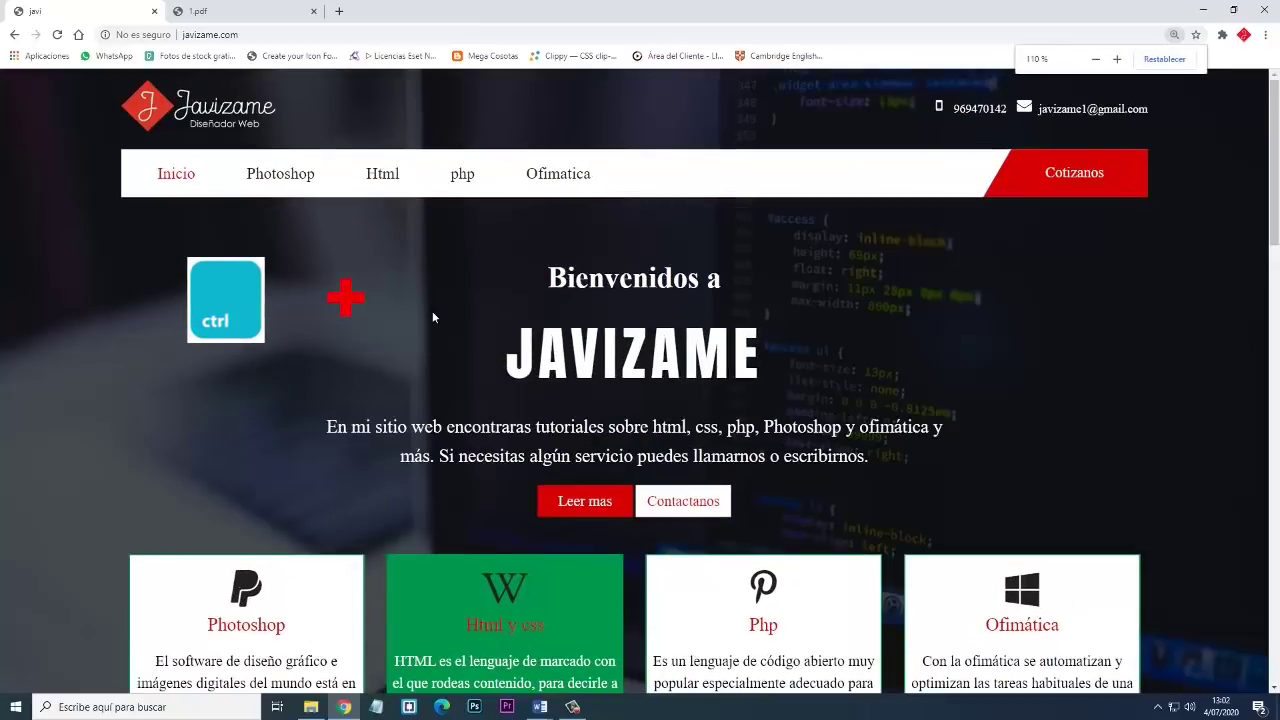
pyautogui.hotkey('ctrl', '+')
pyautogui.hotkey('ctrl', '+')
pyautogui.hotkey('ctrl', '+')
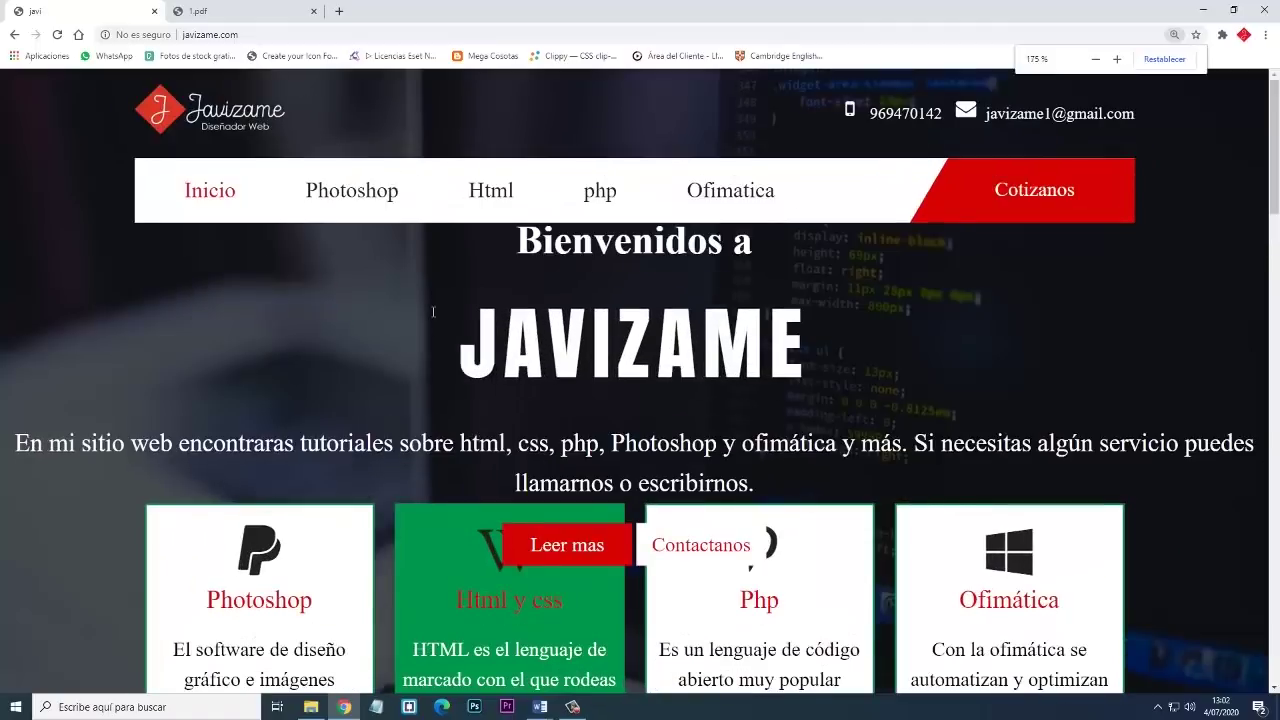
pyautogui.hotkey('ctrl', '-')
pyautogui.hotkey('ctrl', '-')
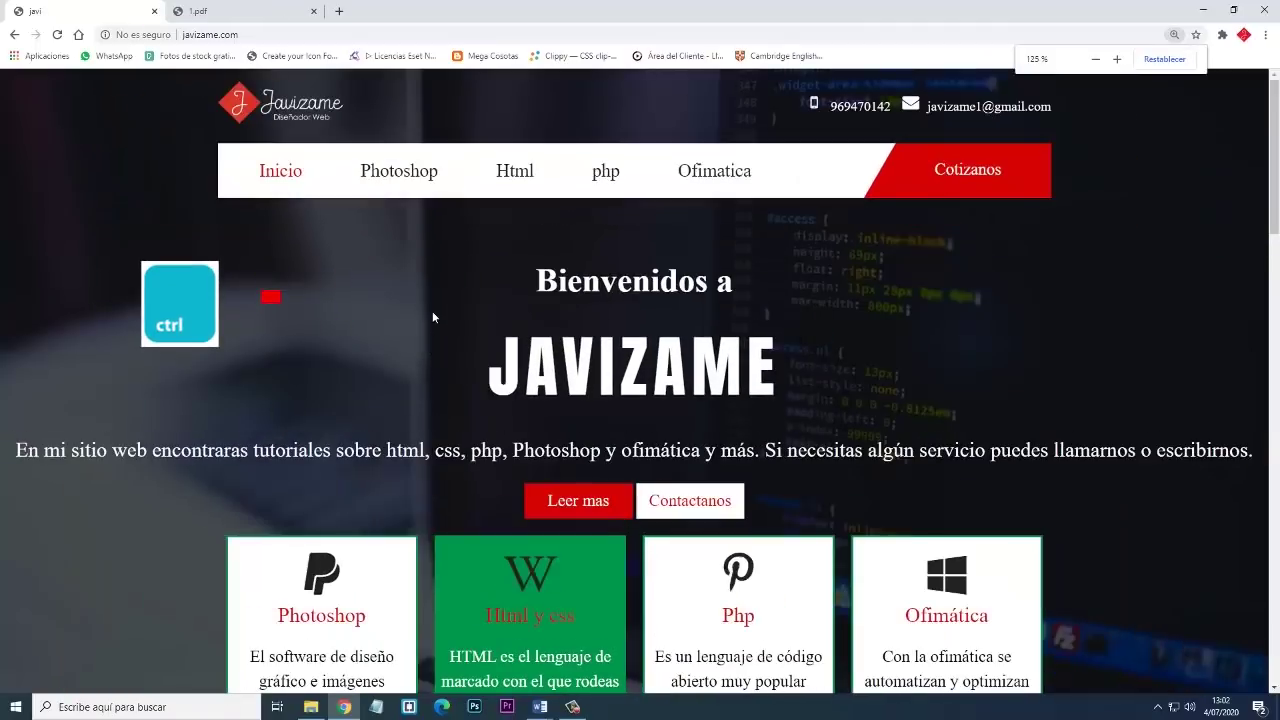
pyautogui.hotkey('ctrl', '-')
pyautogui.hotkey('ctrl', '-')
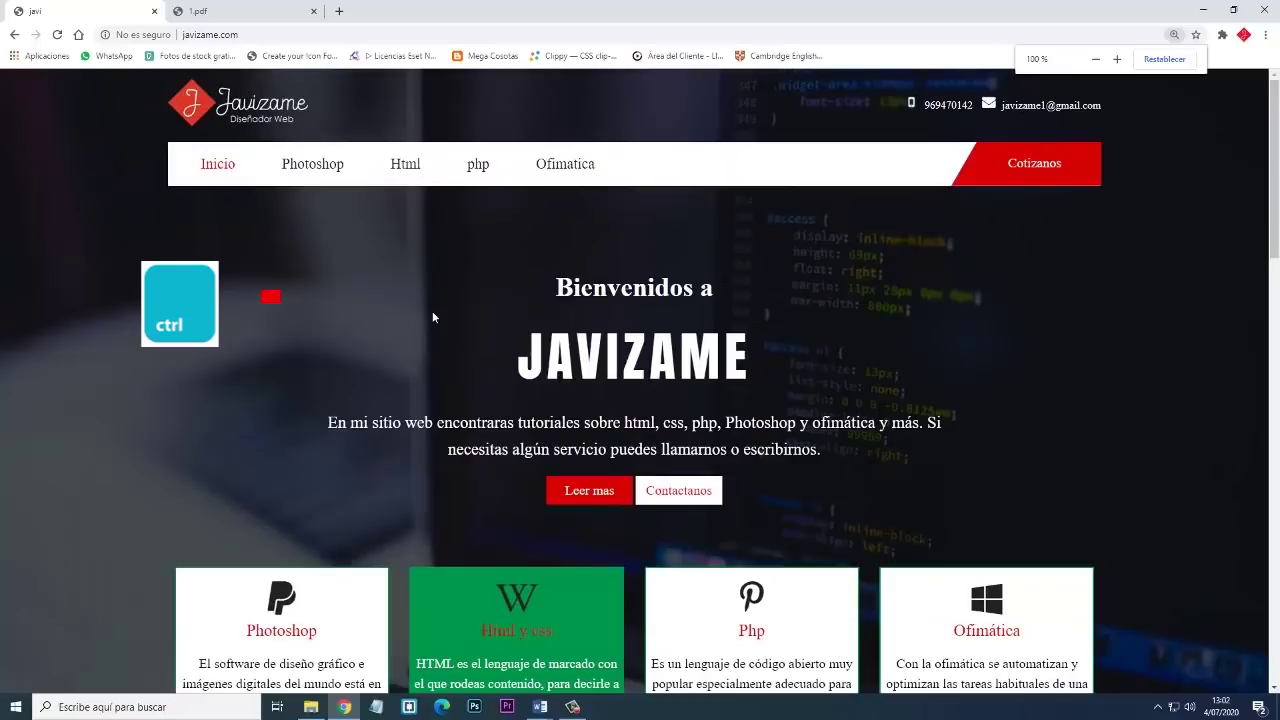
# Step: Enlarge the javizame.com page to 150% and reset its zoom, and repeat with an enlargement to 125%
pyautogui.hotkey('ctrl', '+')
pyautogui.hotkey('ctrl', '+')
pyautogui.hotkey('ctrl', '+')
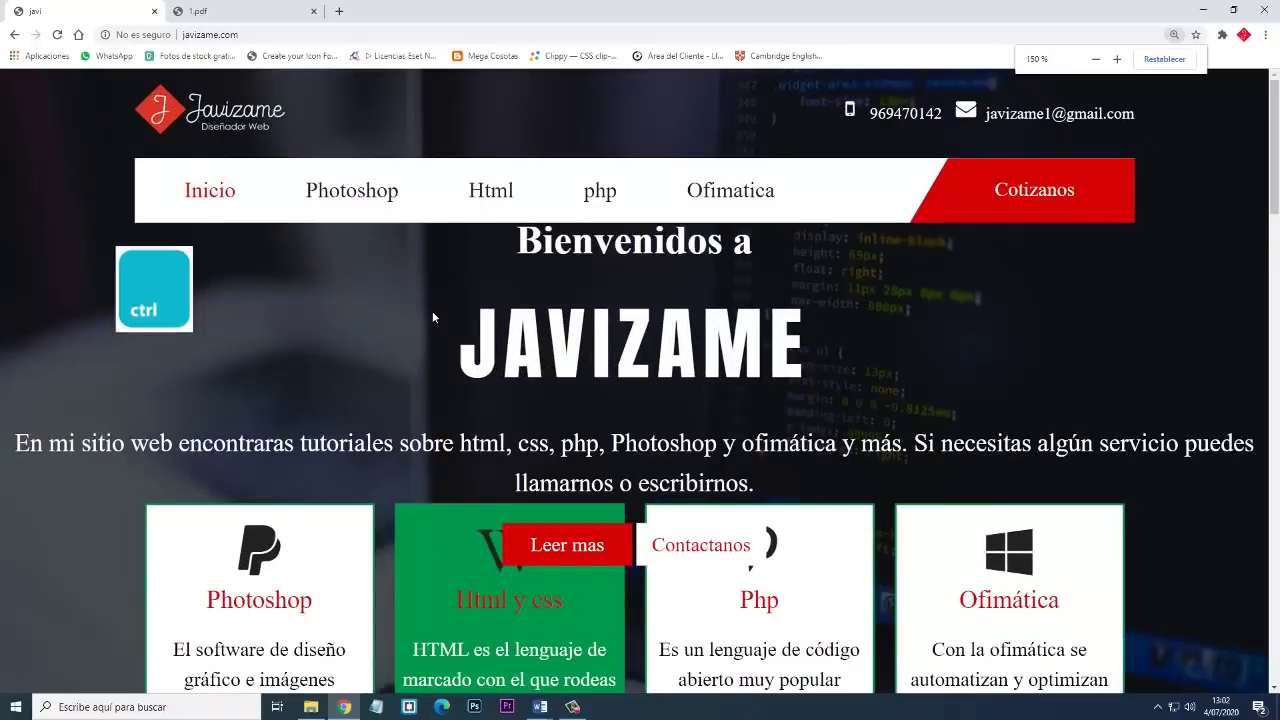
pyautogui.hotkey('ctrl', '0')
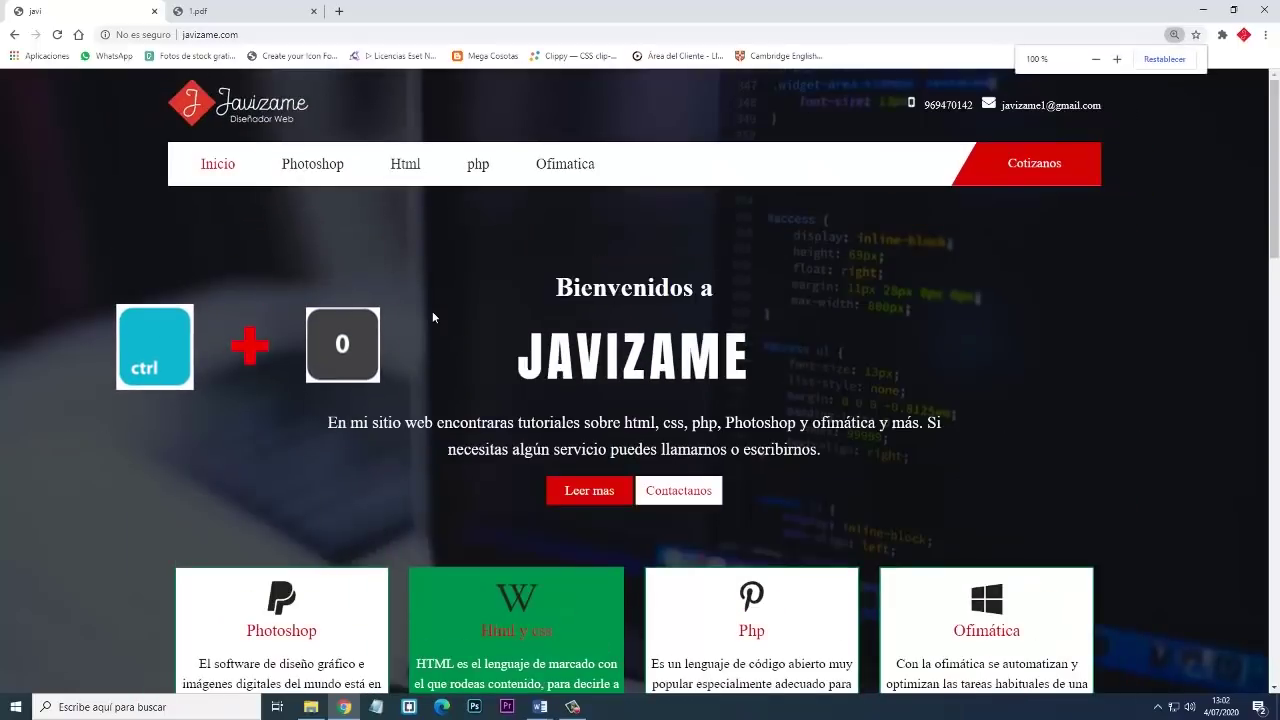
pyautogui.hotkey('ctrl', '+')
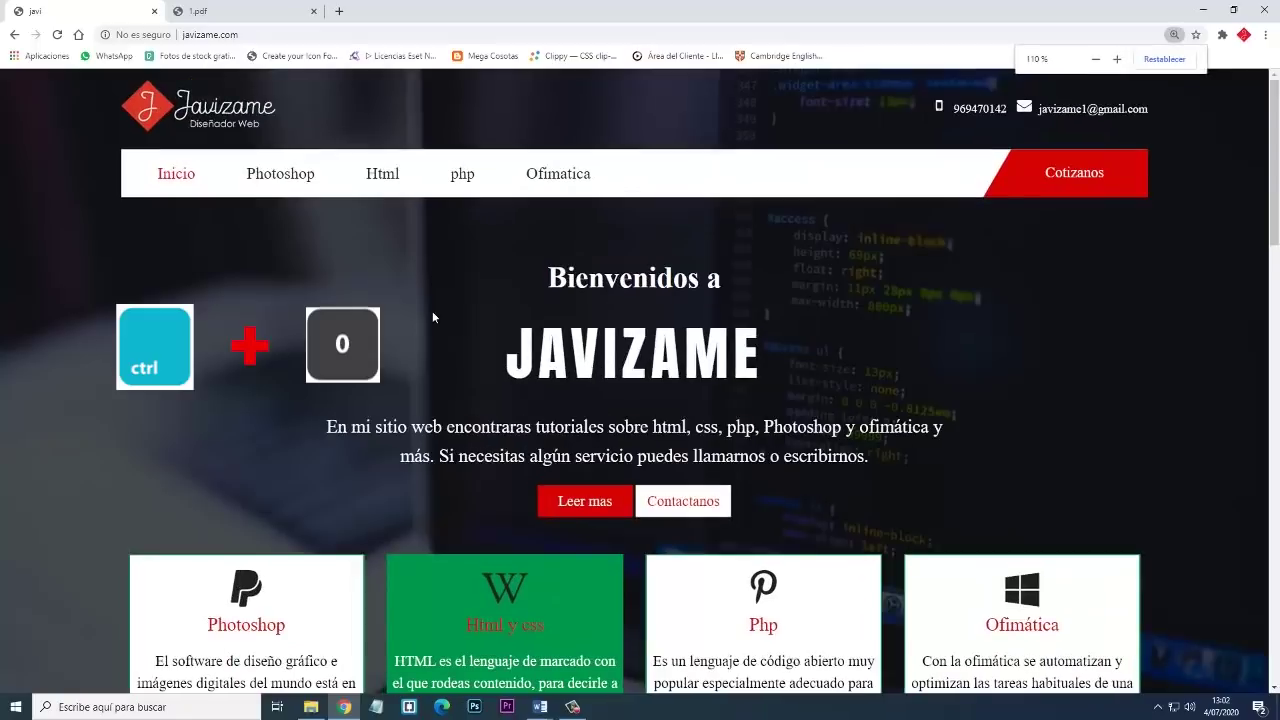
pyautogui.hotkey('ctrl', '+')
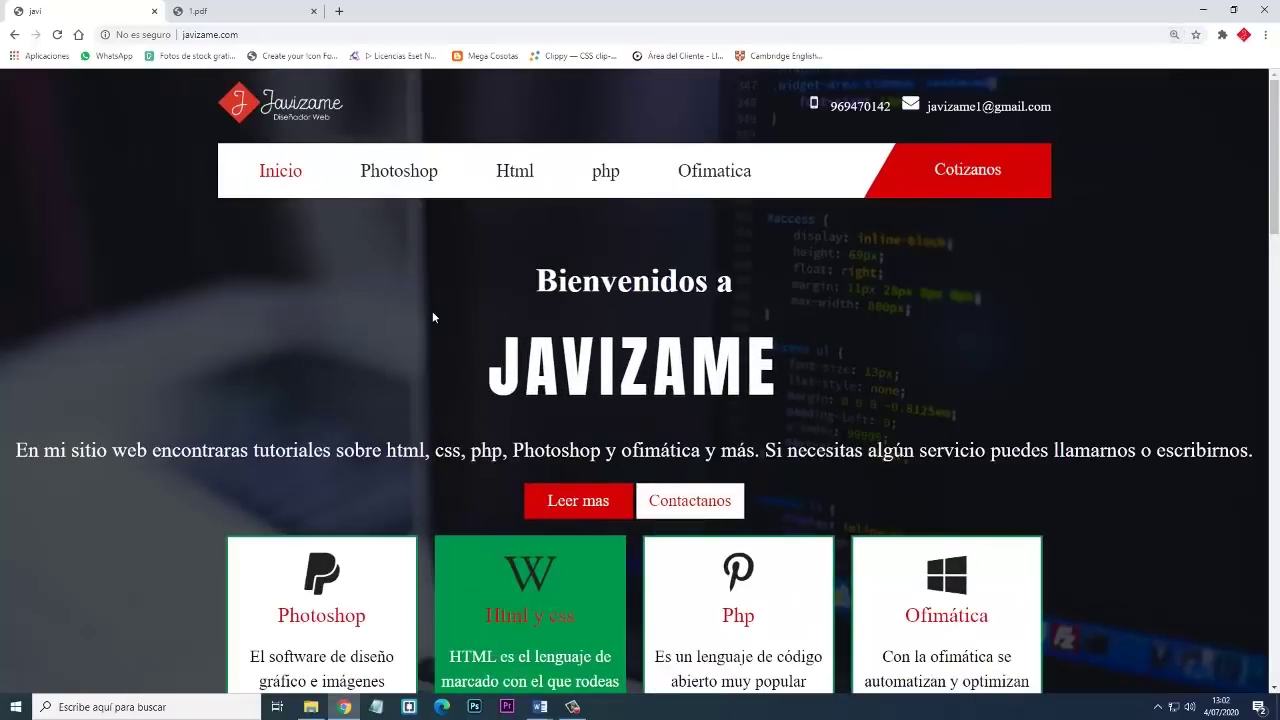
pyautogui.hotkey('ctrl', '0')
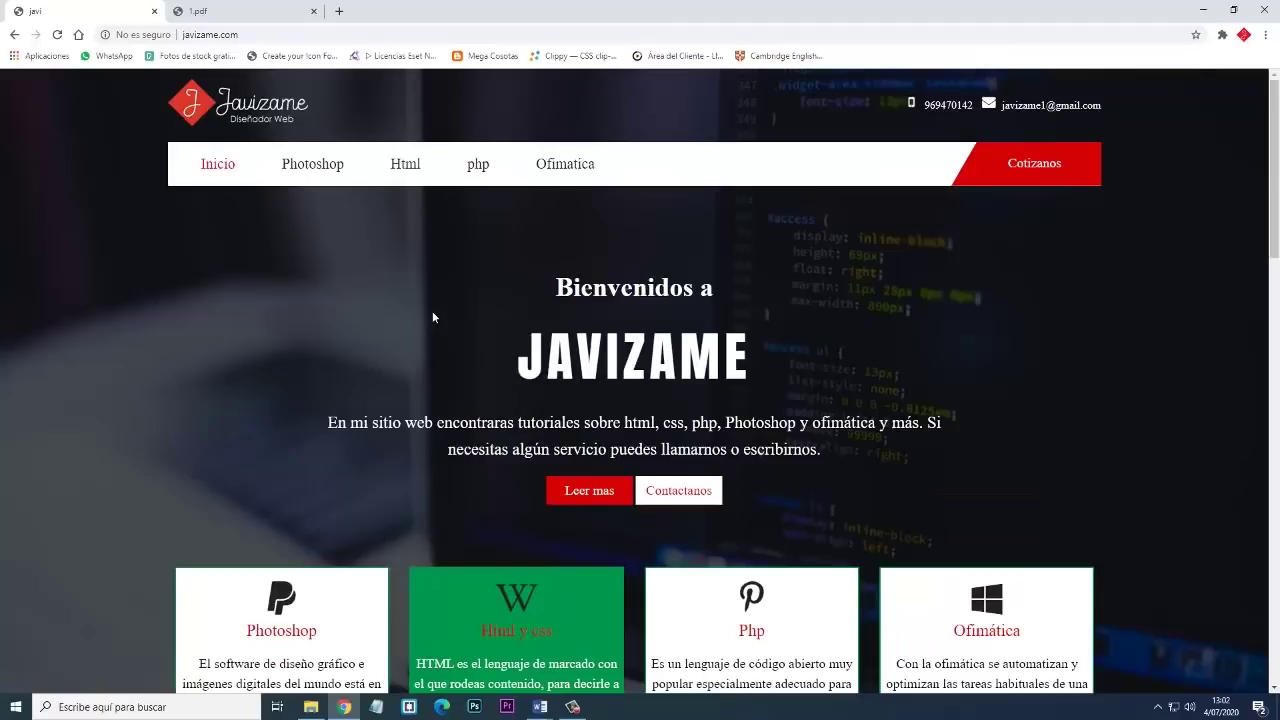
# Step: Zoom the javizame.com page out to 75%
pyautogui.hotkey('ctrl', '-')
pyautogui.hotkey('ctrl', '-')
pyautogui.hotkey('ctrl', '-')
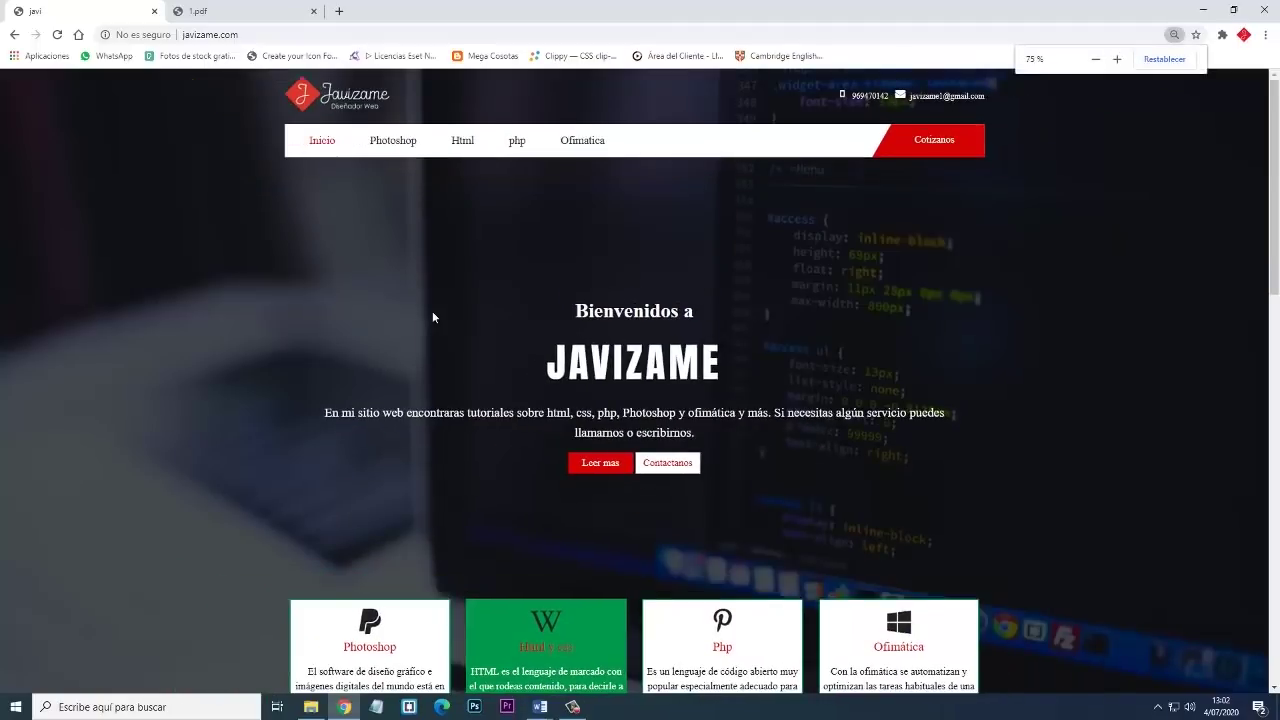
# Step: Reset the javizame.com page zoom to 100%, and highlight the first two letters of the JAVIZAME heading before clearing the selection
pyautogui.hotkey('ctrl', '0')
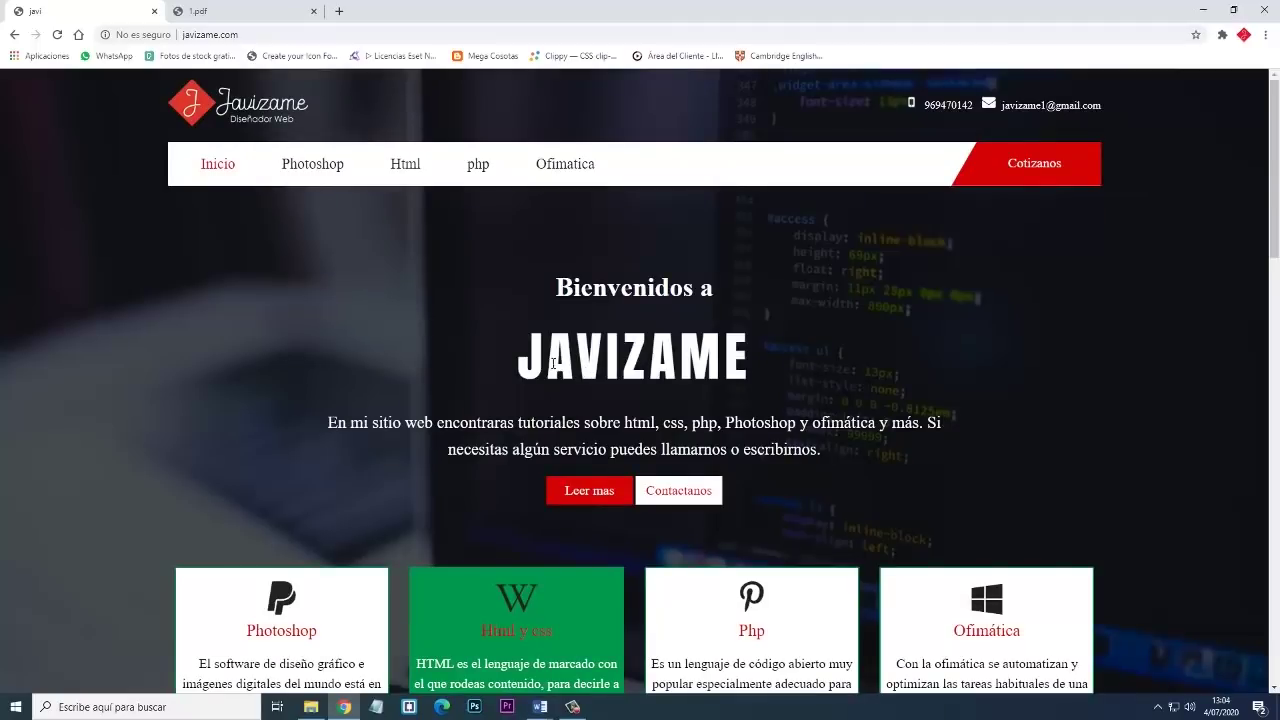
pyautogui.moveTo(561, 356); pyautogui.dragTo(518, 358)
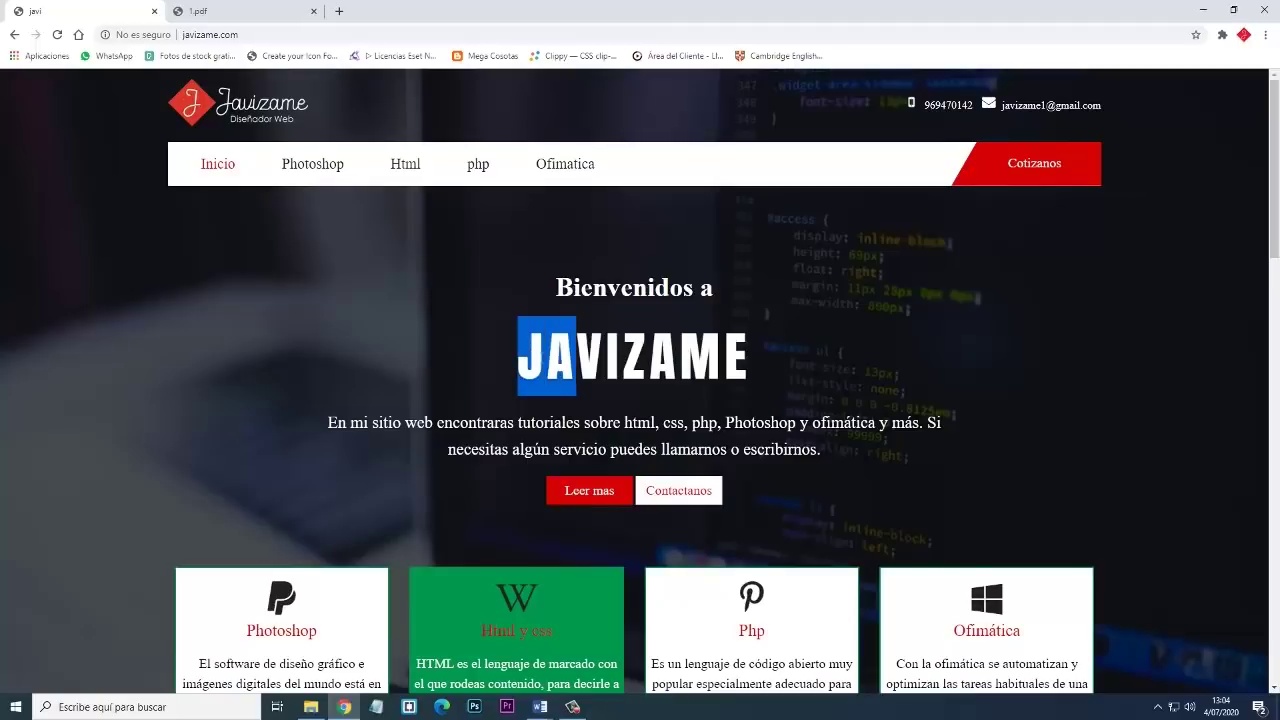
pyautogui.click(577, 360)
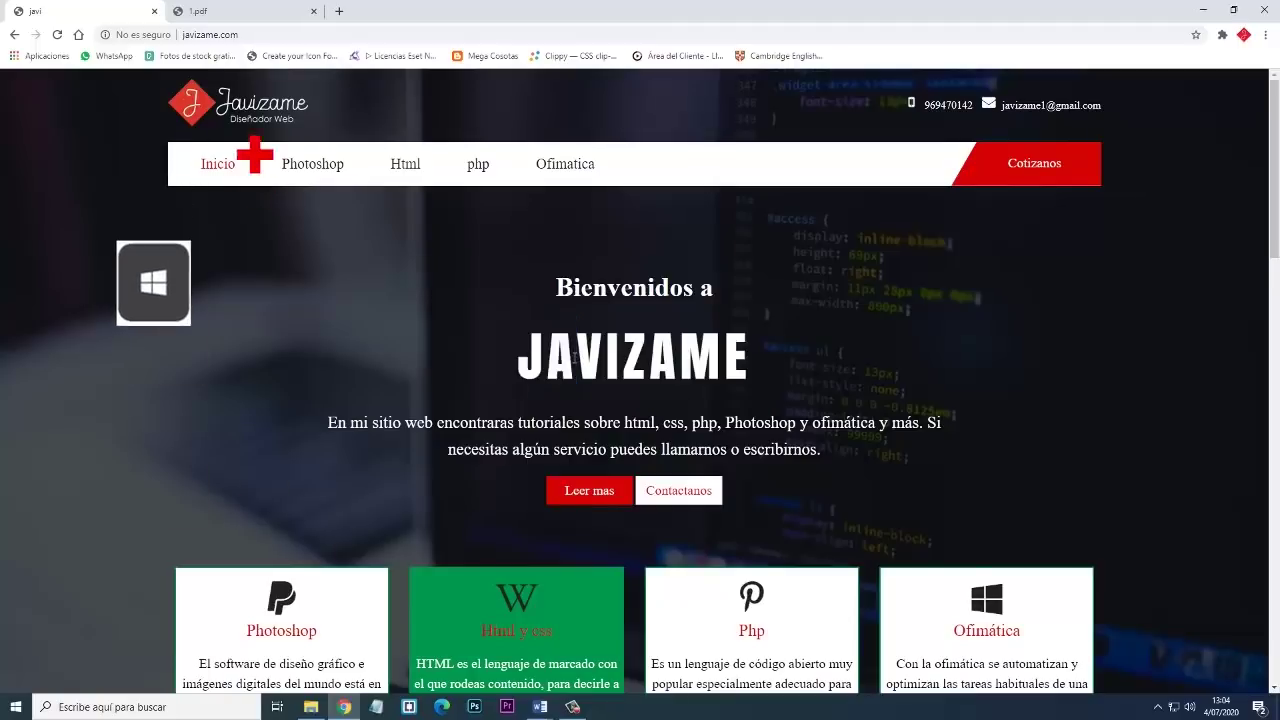
# Step: Magnify the screen around the JAVIZAME heading to 300% with Windows Magnifier, reduce it back to 100%, and close Magnifier
pyautogui.press('super+plus')
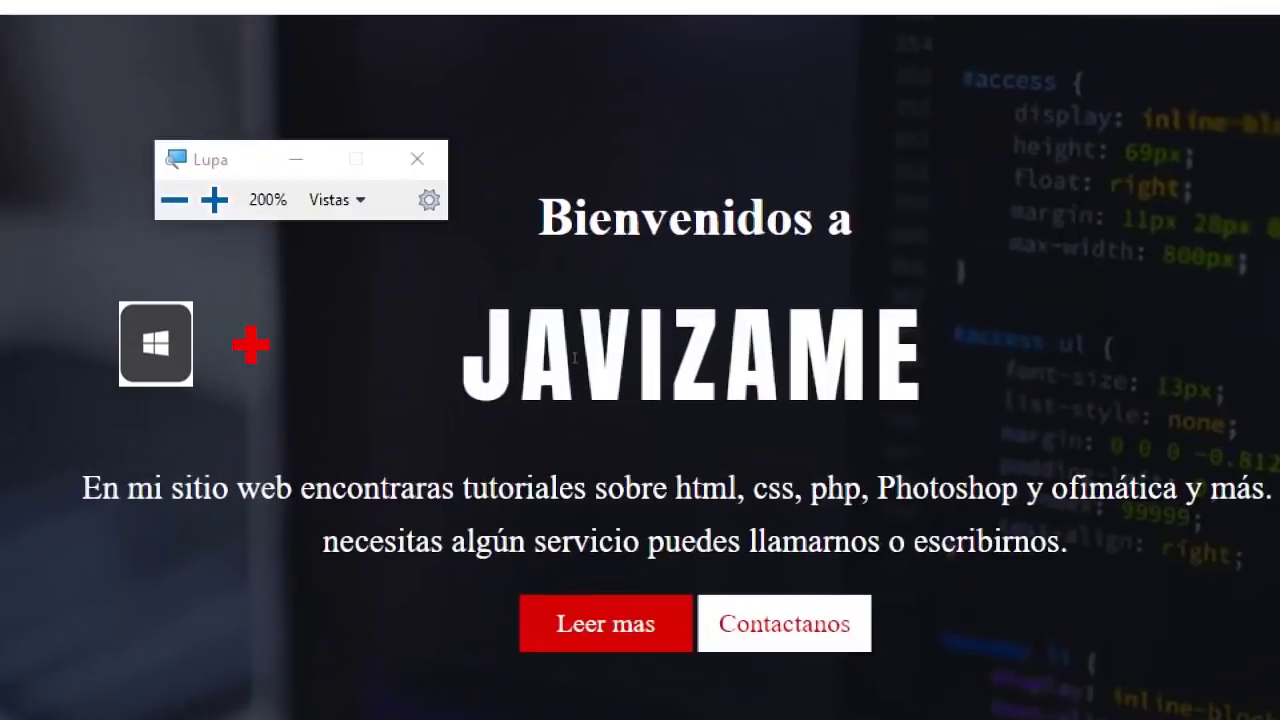
pyautogui.press('super+plus')
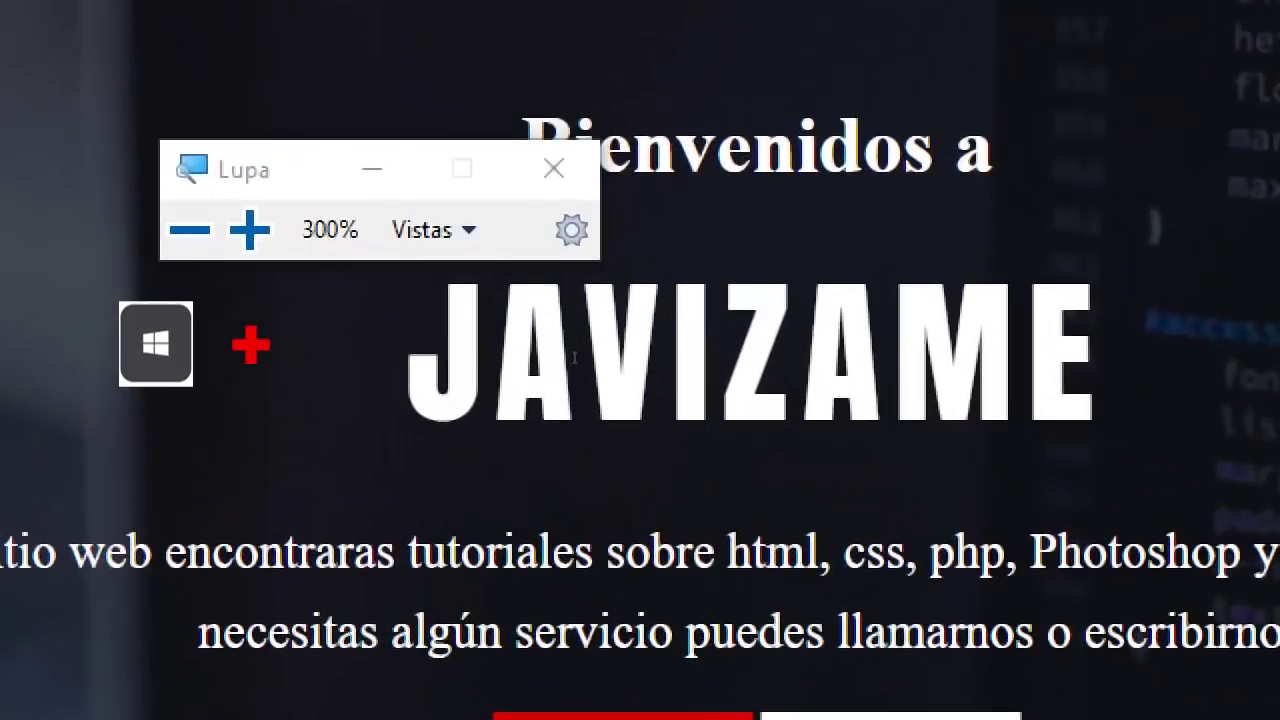
pyautogui.press('super+minus')
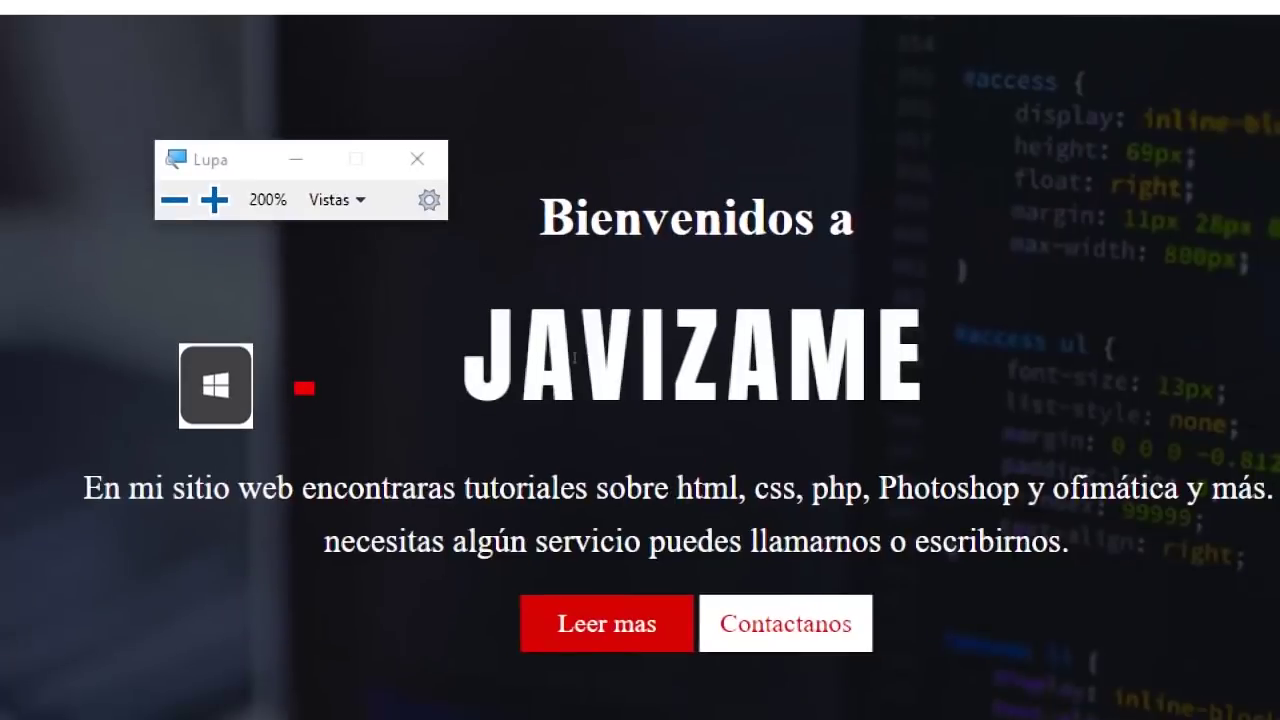
pyautogui.press('super+minus')
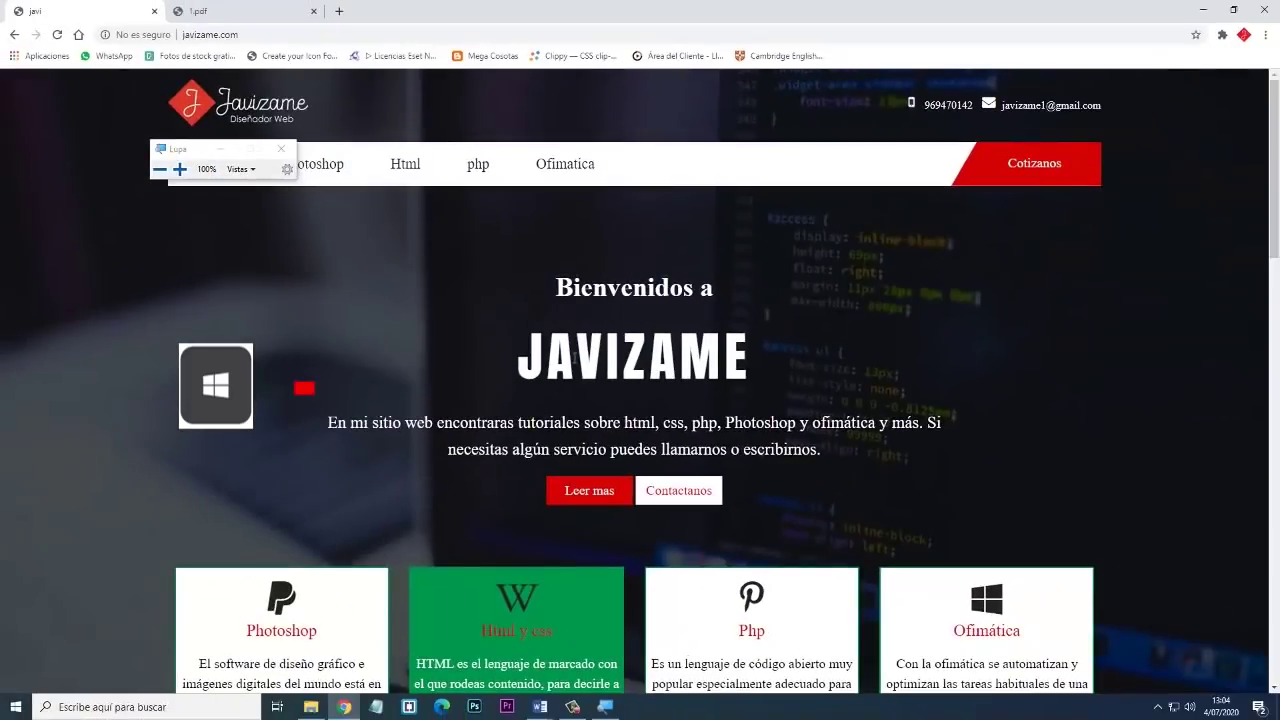
pyautogui.press('super+Escape')
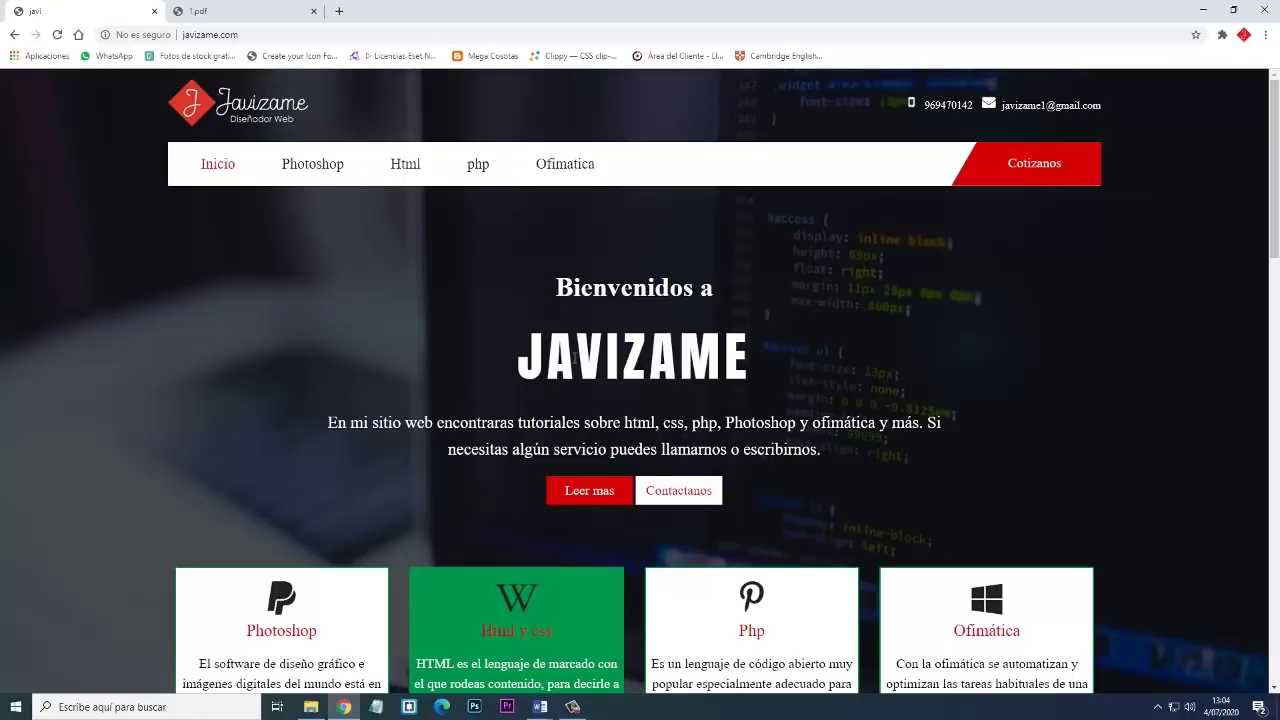
# Step: Magnify the responsive website article list on the javizame.com page to 300% with Windows Magnifier, and close Magnifier
pyautogui.scroll(-8, 420, 252)
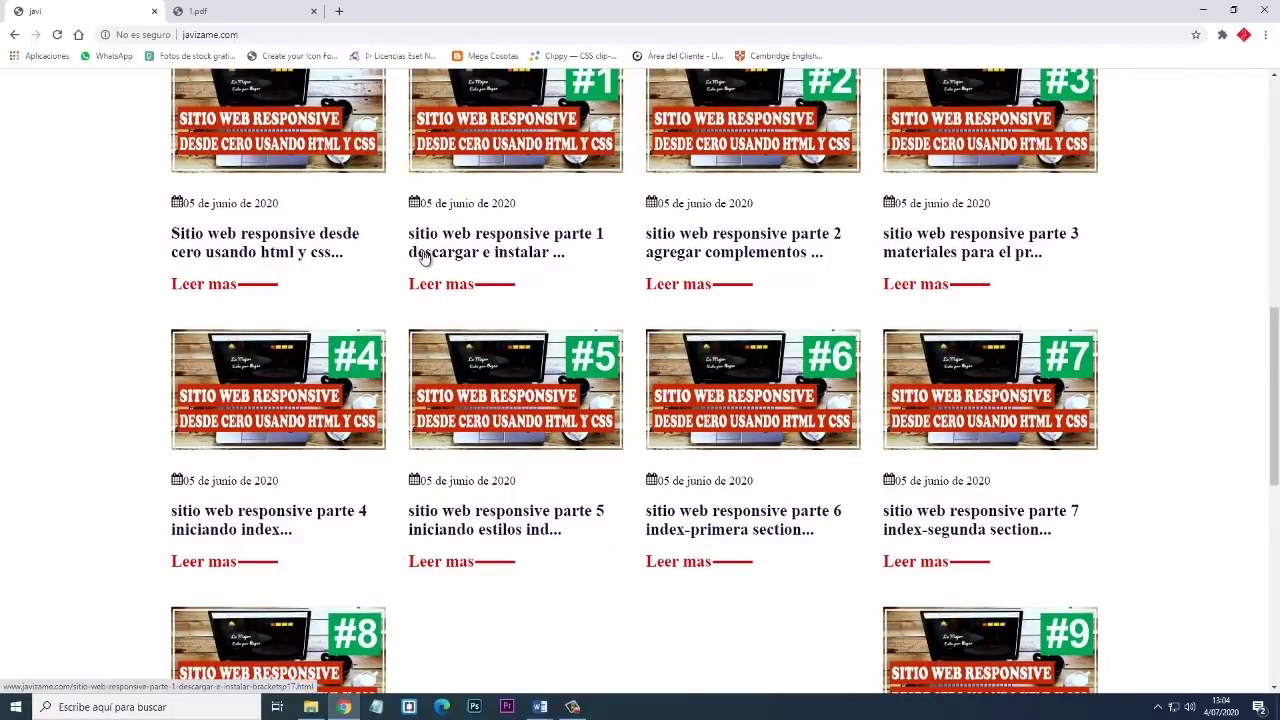
pyautogui.press('super+plus')
pyautogui.press('super+plus')
pyautogui.press('super+plus')
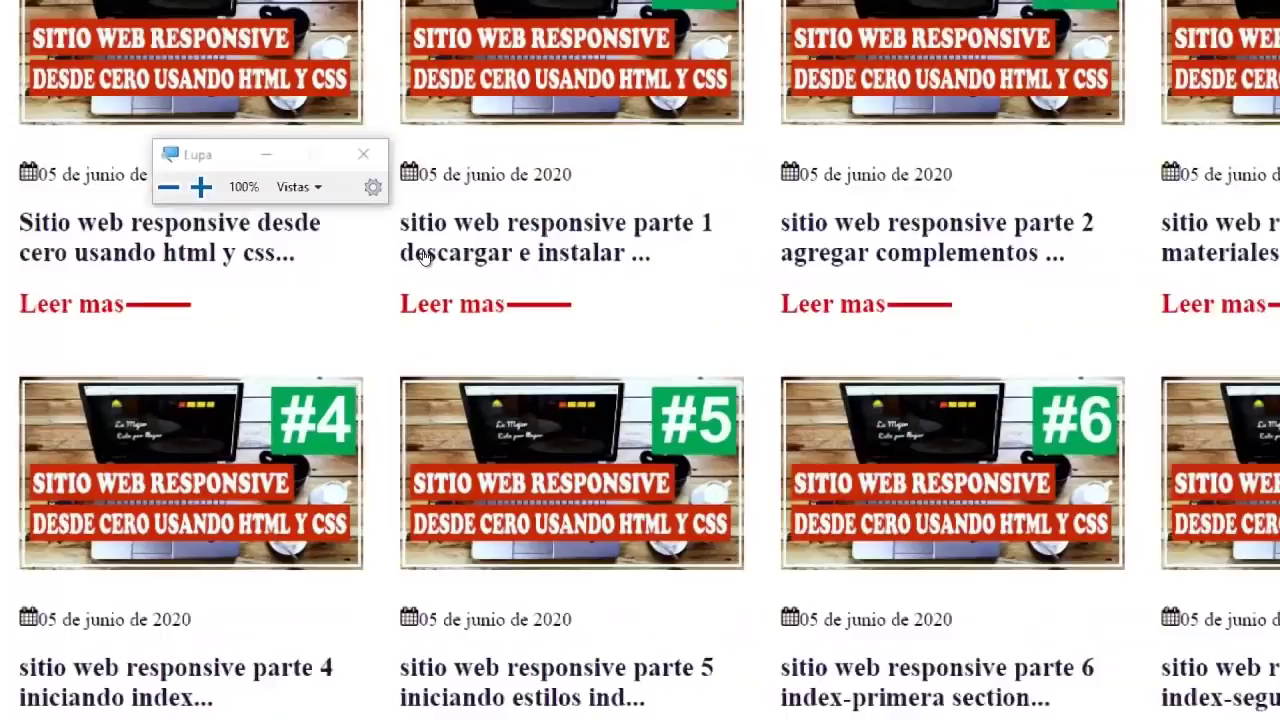
pyautogui.press('super+plus')
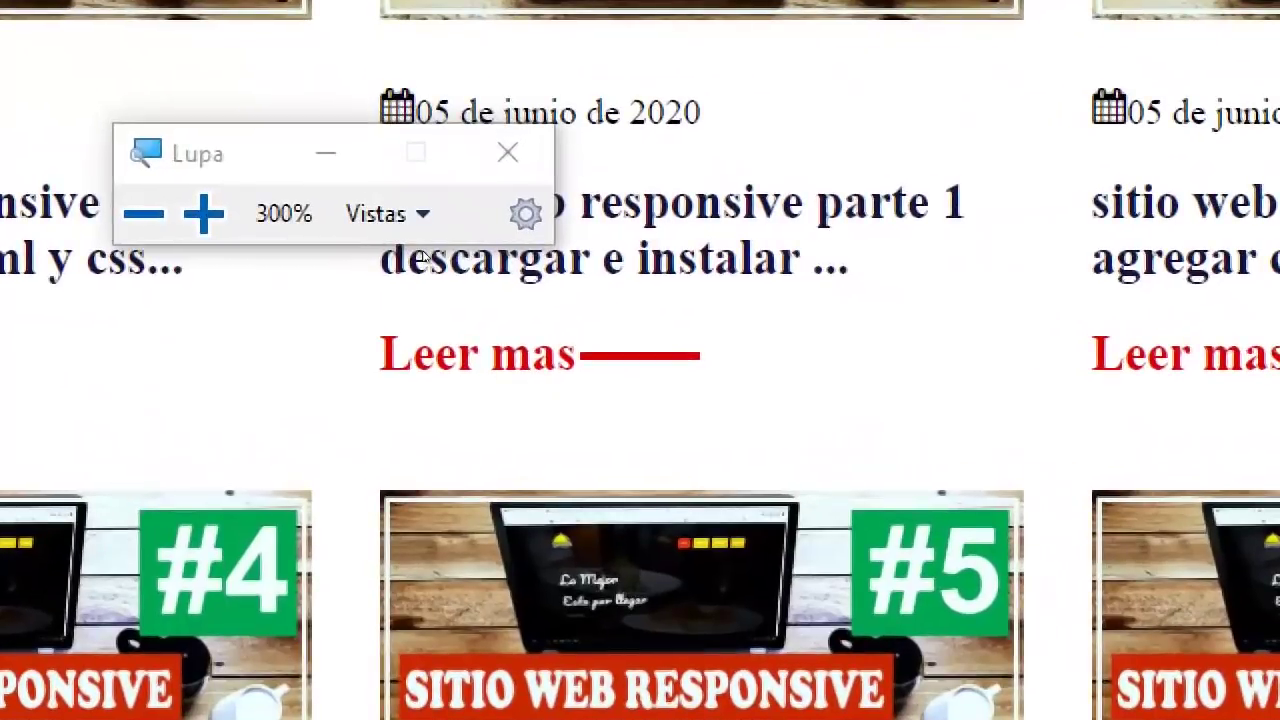
pyautogui.press('super+Escape')
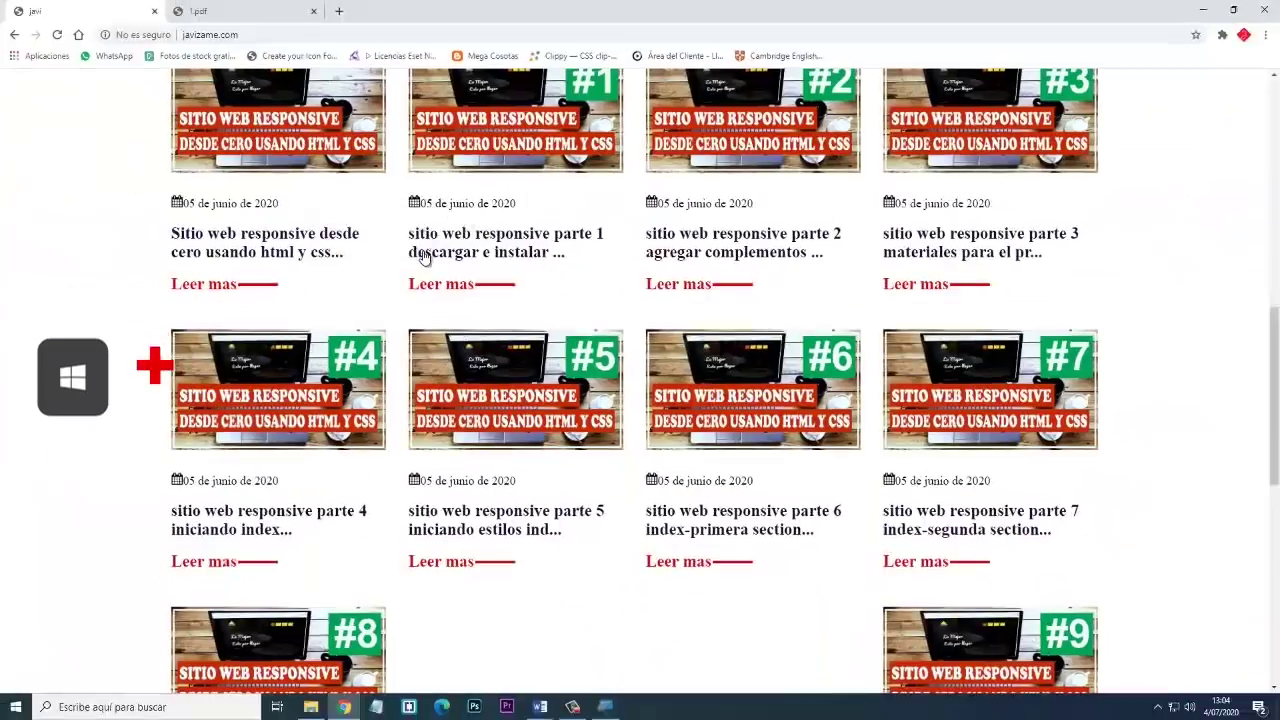
pyautogui.scroll(-5, 400, 280)
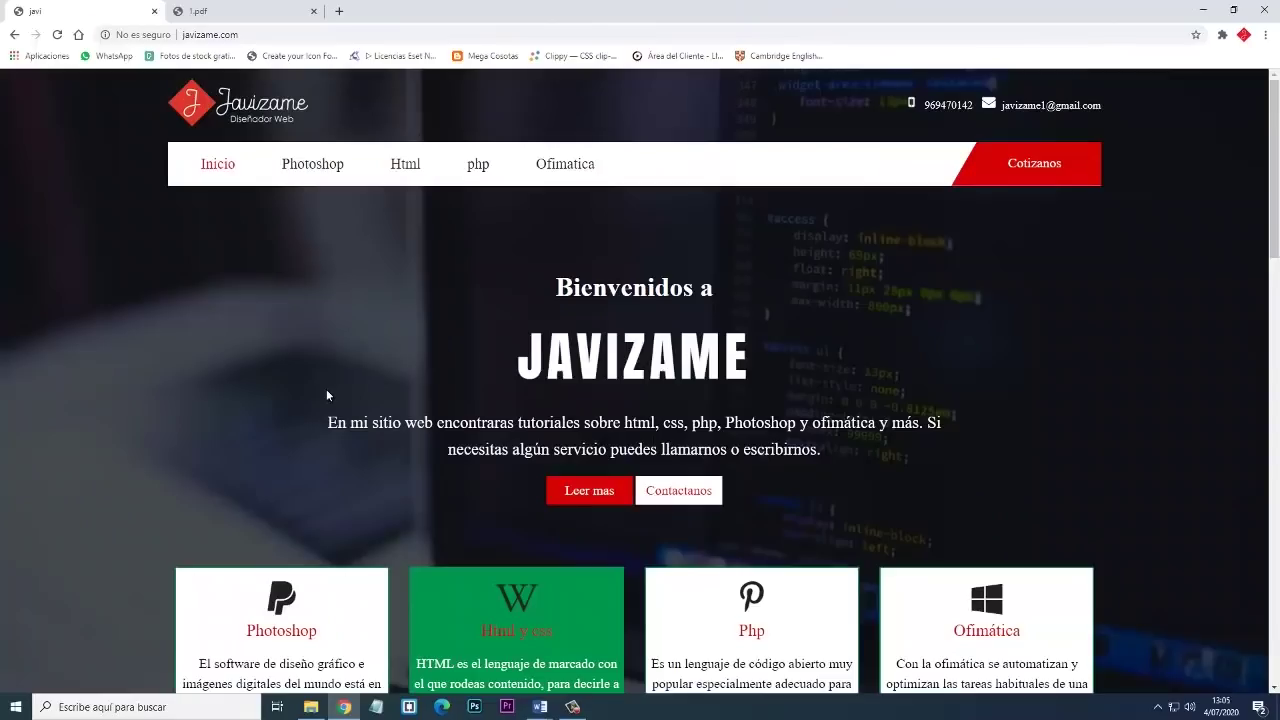